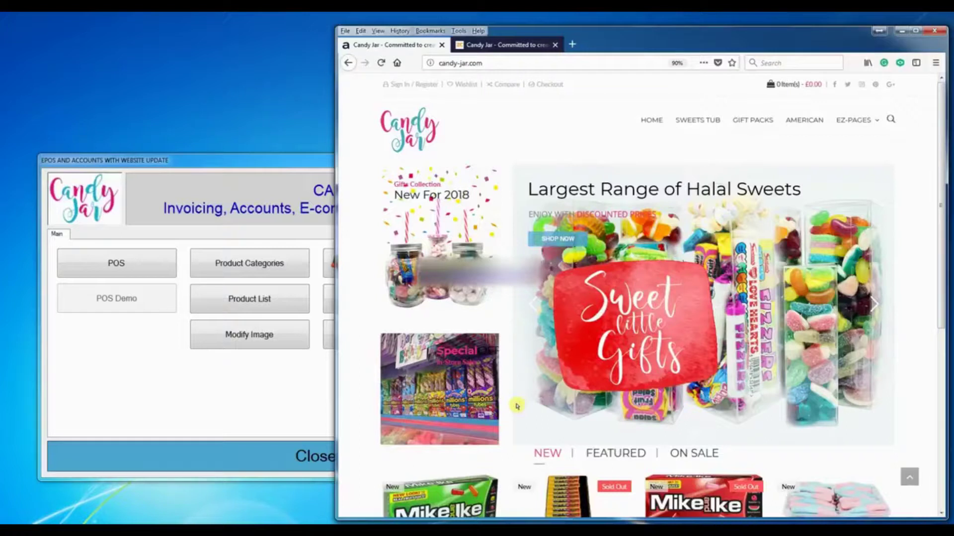
- Bring up the Candy Jar main menu and glance over the purchase orders list
left_click(231, 164)
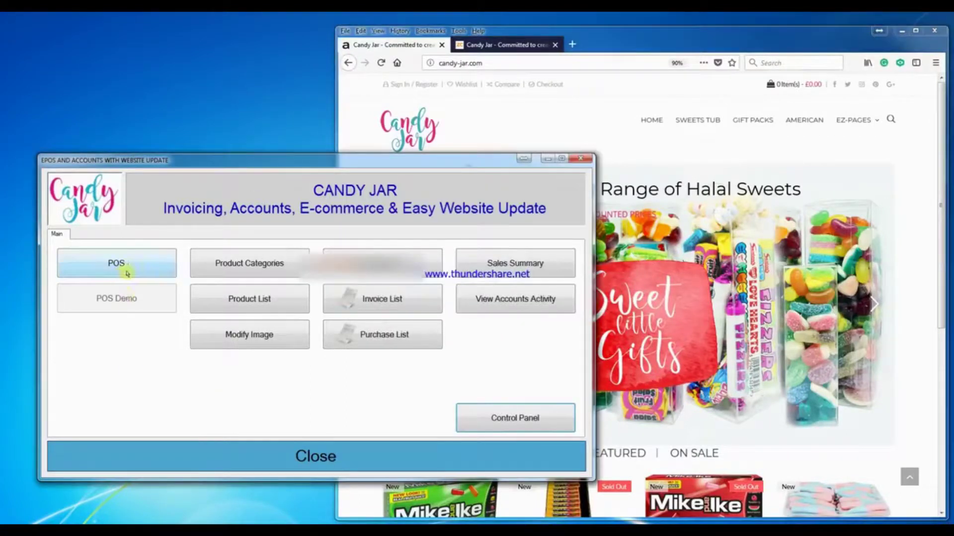
left_click(400, 335)
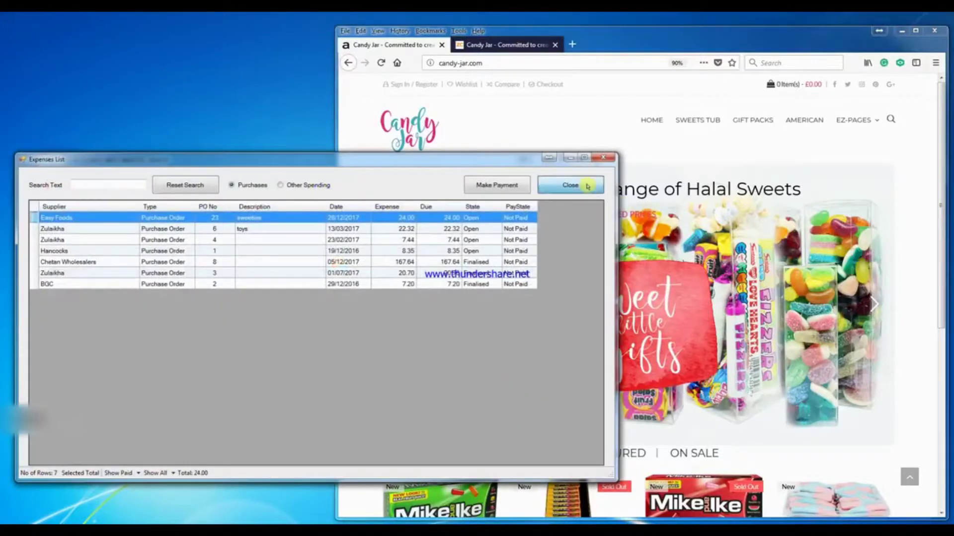
left_click(588, 186)
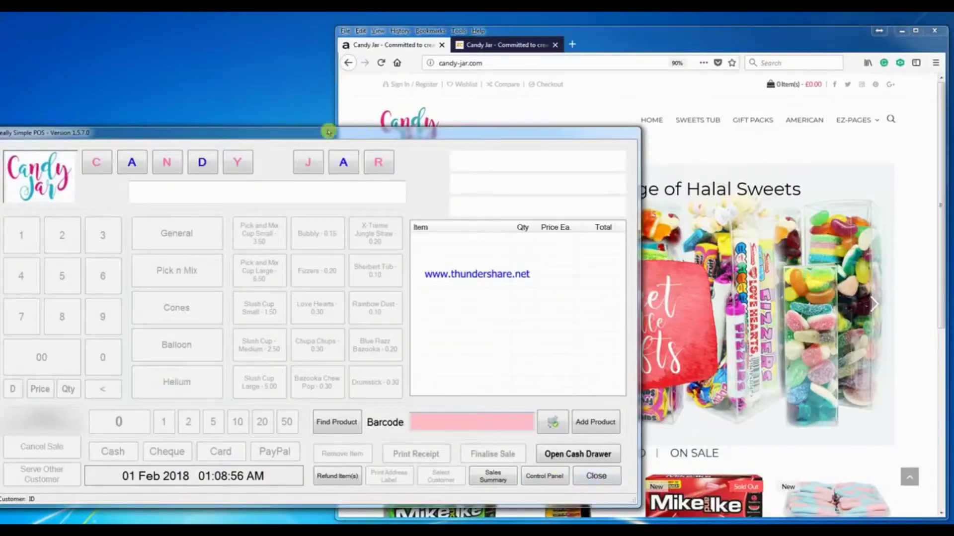
- Review the product list from the control panel, returning to the empty till screen
left_click_drag(328, 132, 351, 127)
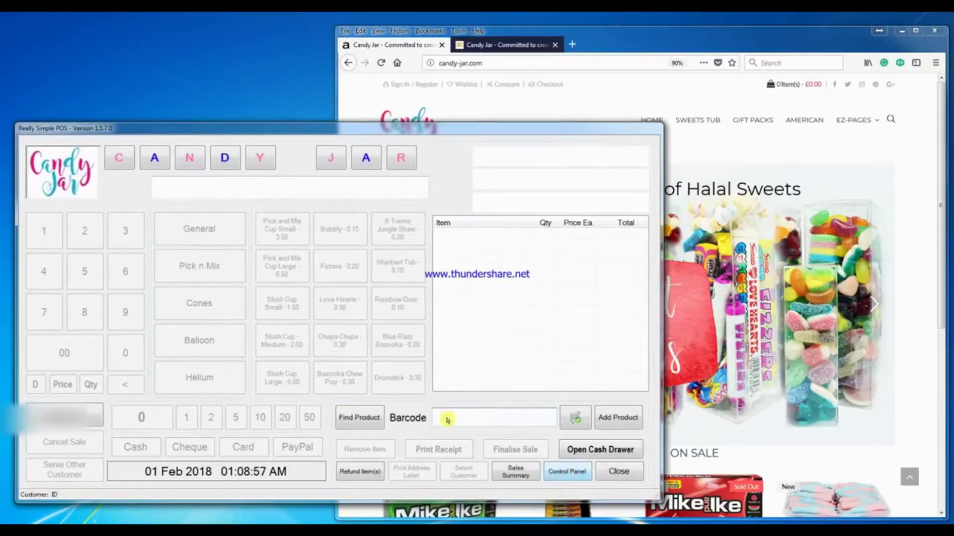
key("Return")
left_click(341, 283)
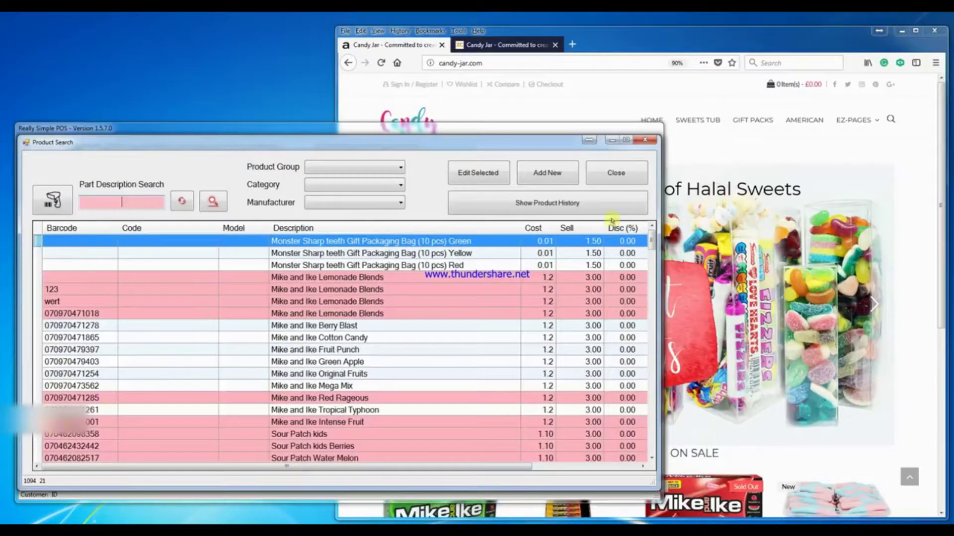
left_click(616, 172)
left_click(566, 453)
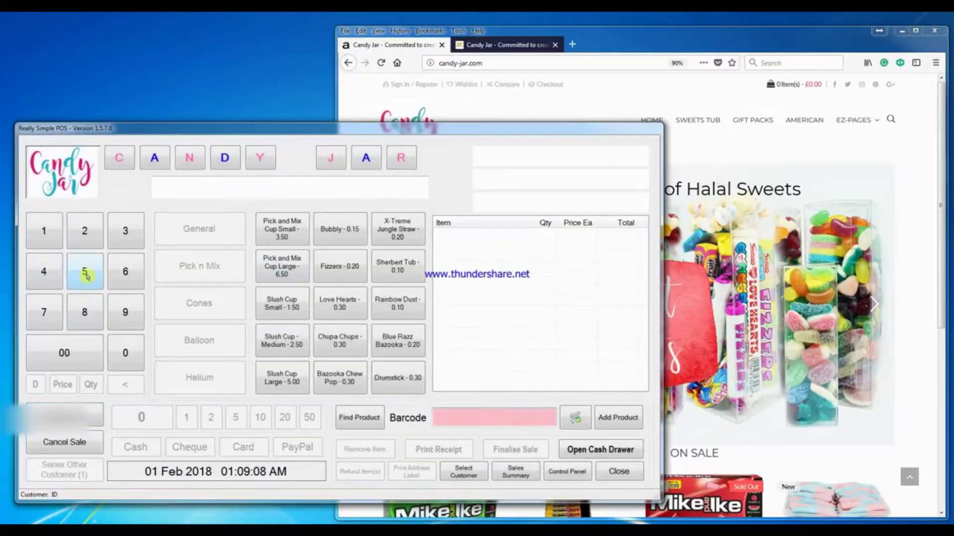
- Ring up a 5.99 General item, small and large Pick and Mix cups, a small Slush Cup and barcode 123
left_click(86, 278)
left_click(119, 312)
left_click(119, 312)
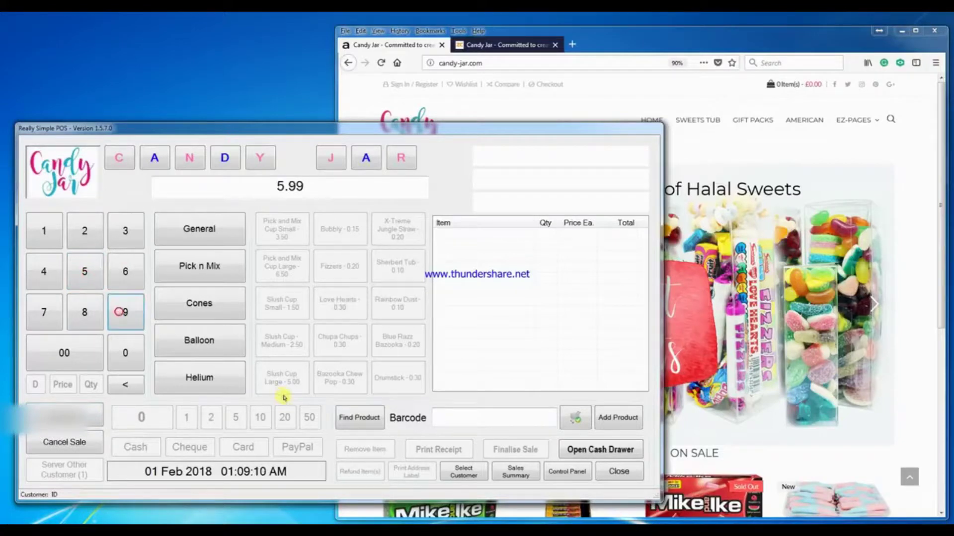
left_click(201, 234)
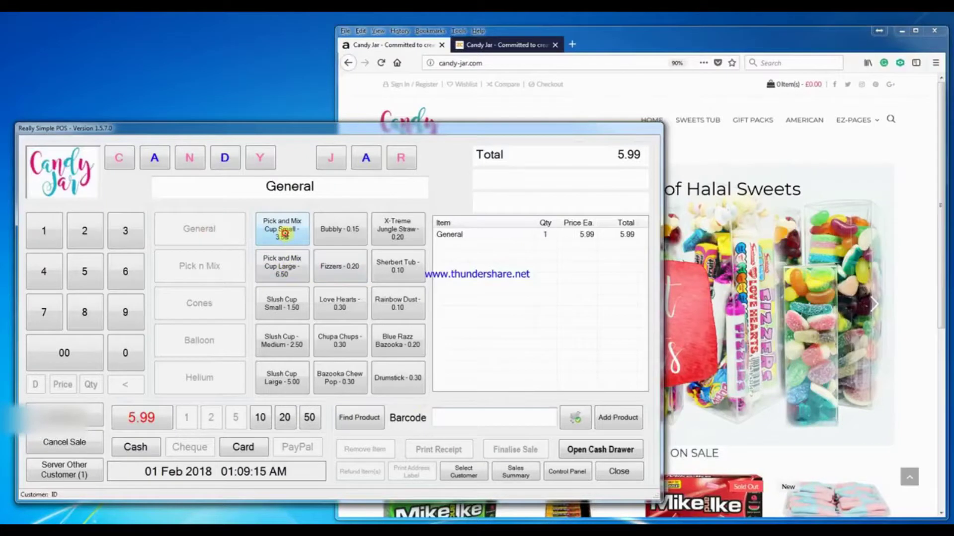
left_click(283, 232)
left_click(282, 266)
left_click(288, 301)
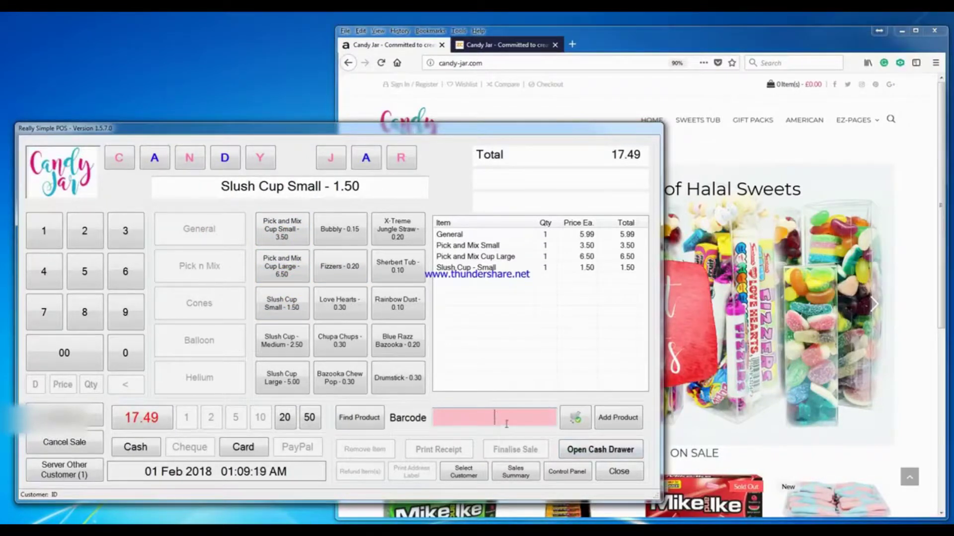
type("123")
left_click(575, 418)
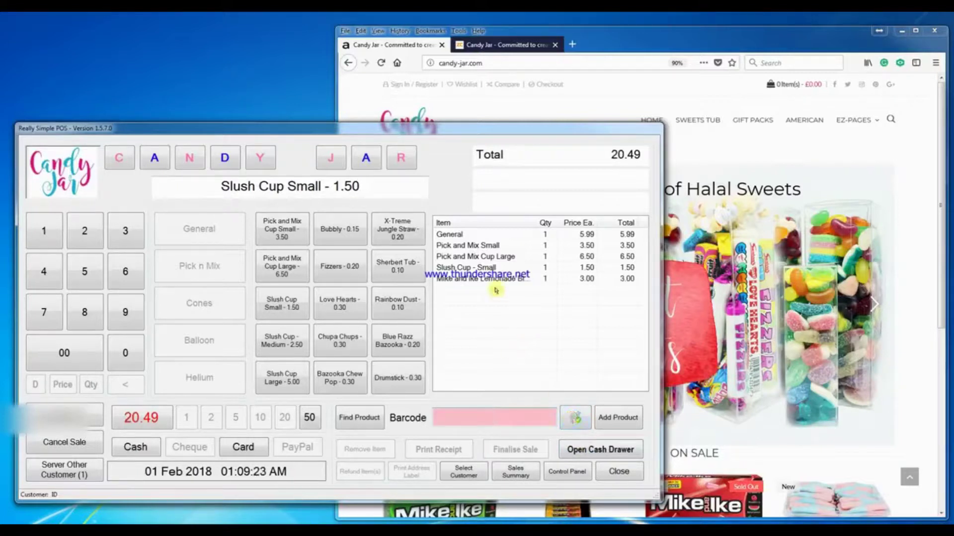
- Take the 20.49 total in cash, finalise the sale and bring up the Control Panel
left_click(137, 450)
left_click(512, 449)
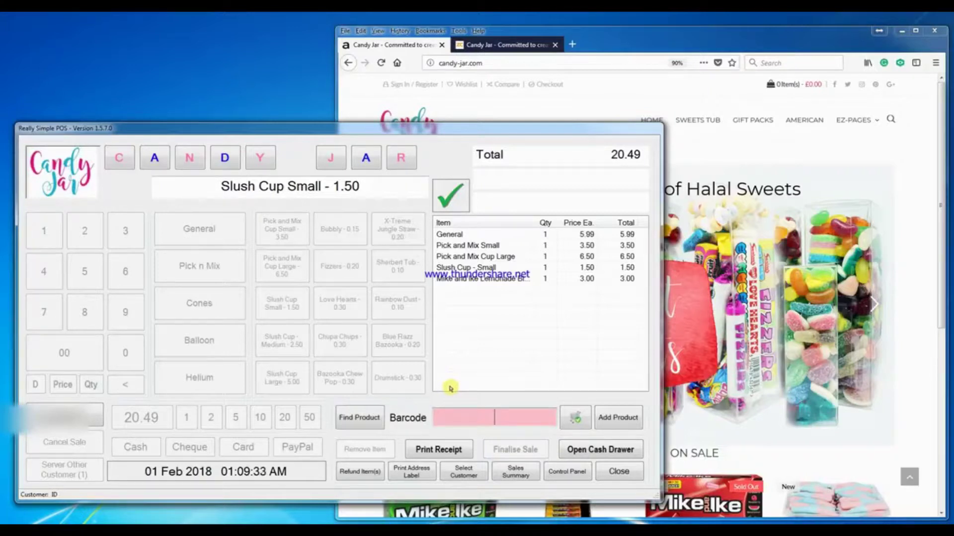
left_click(567, 471)
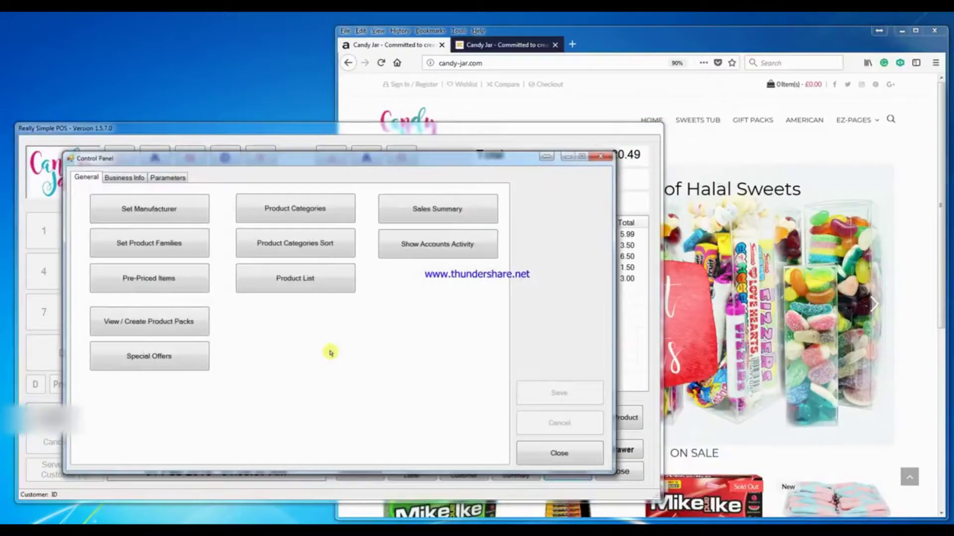
- Start a new product in the Gift Bags and Wrapping Supplies category with barcode gift123
left_click(298, 279)
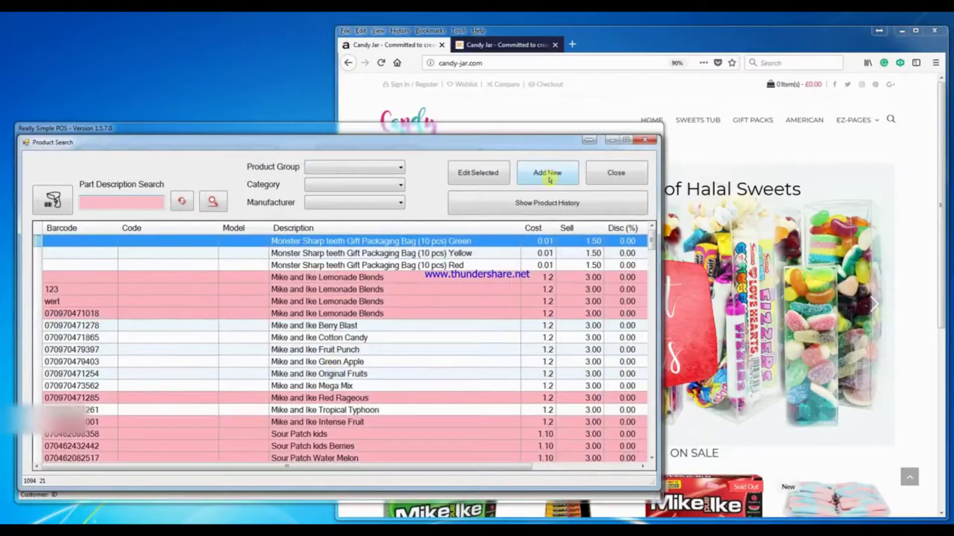
left_click(550, 181)
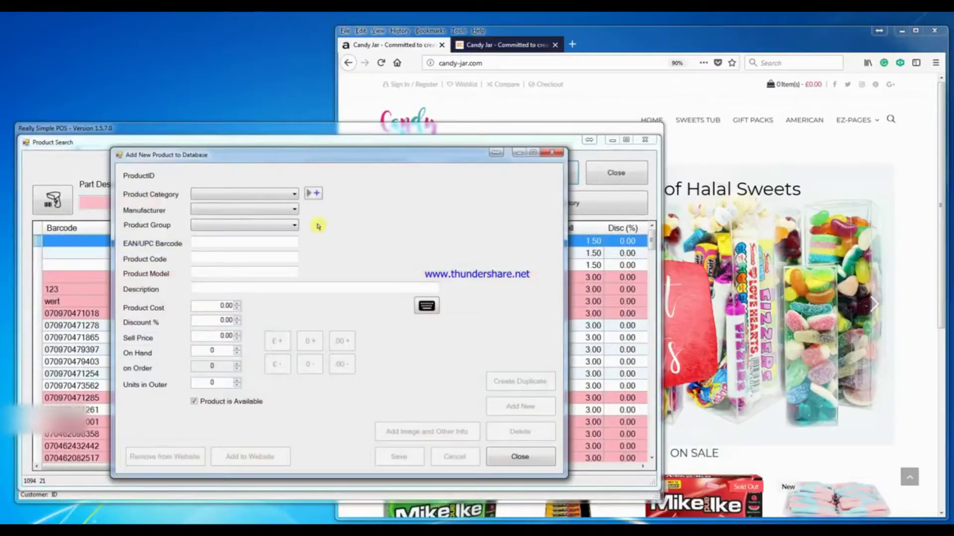
left_click(270, 195)
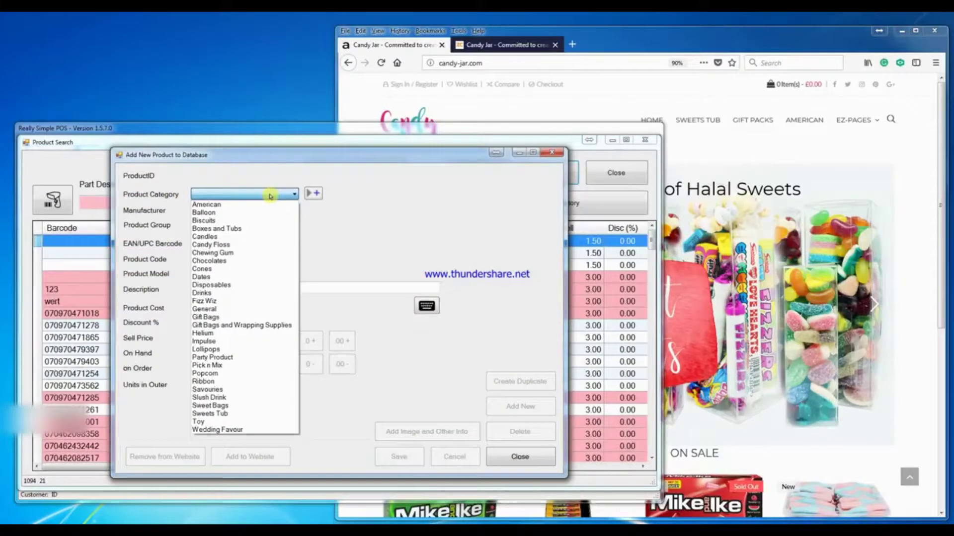
left_click(272, 326)
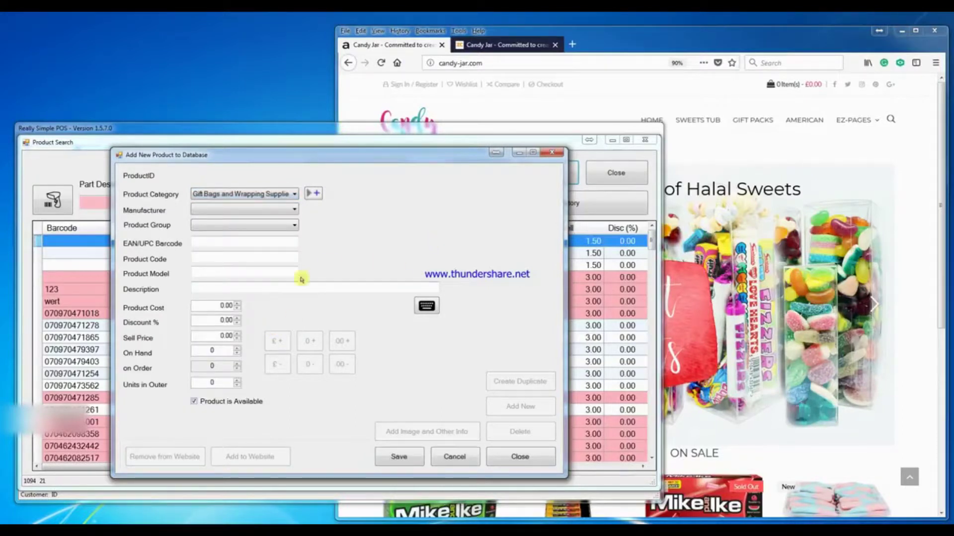
left_click(218, 243)
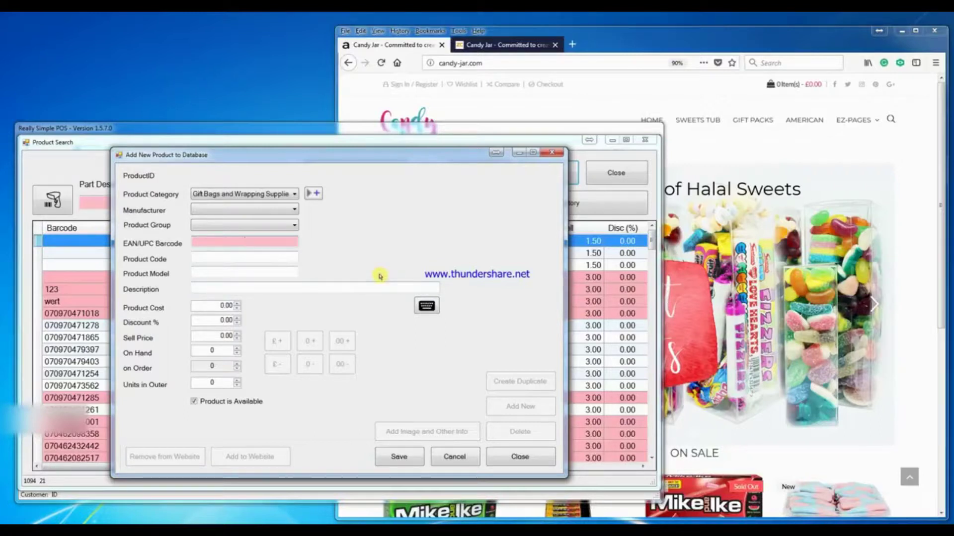
type("gift123")
- Paste the description and trim it to 'Gift Packaging Bag (10 pcs) Pink'
left_click(249, 284)
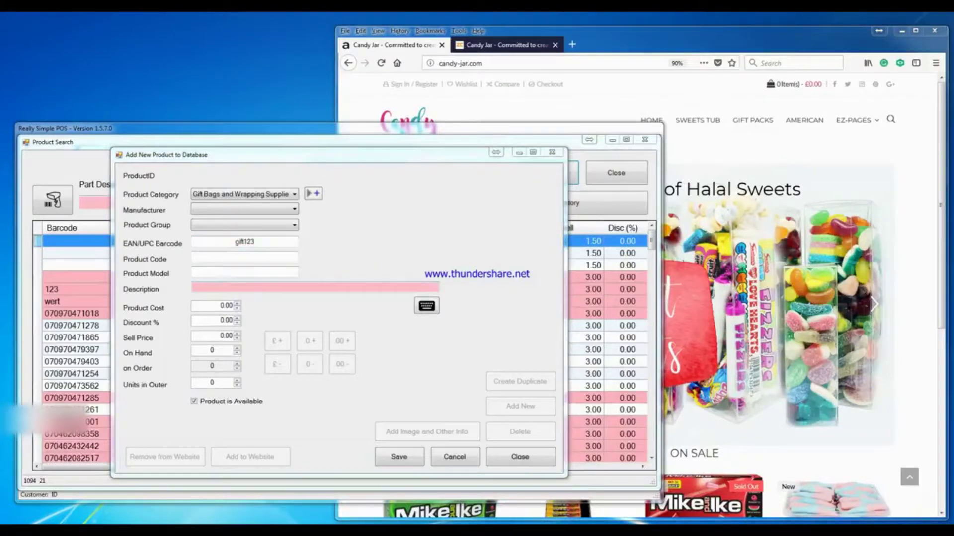
right_click(210, 287)
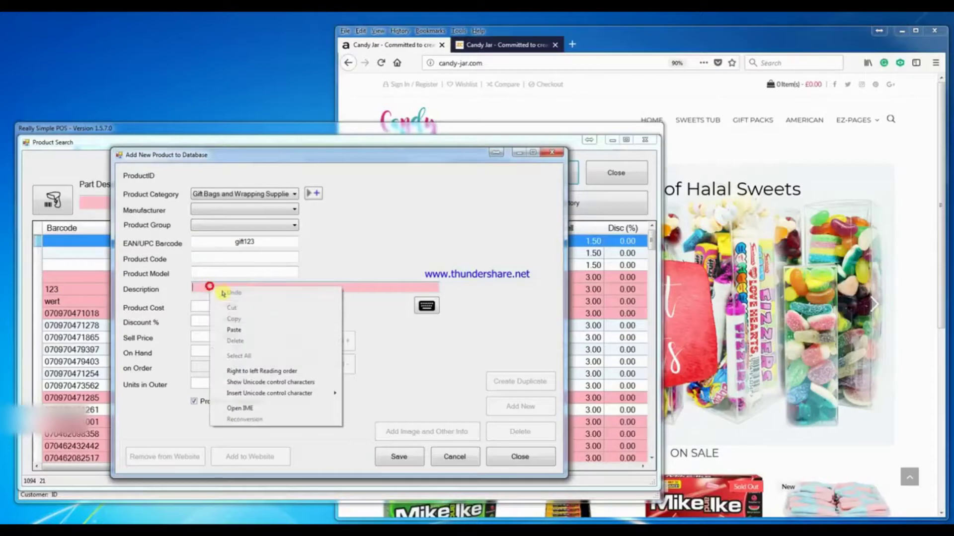
left_click(233, 329)
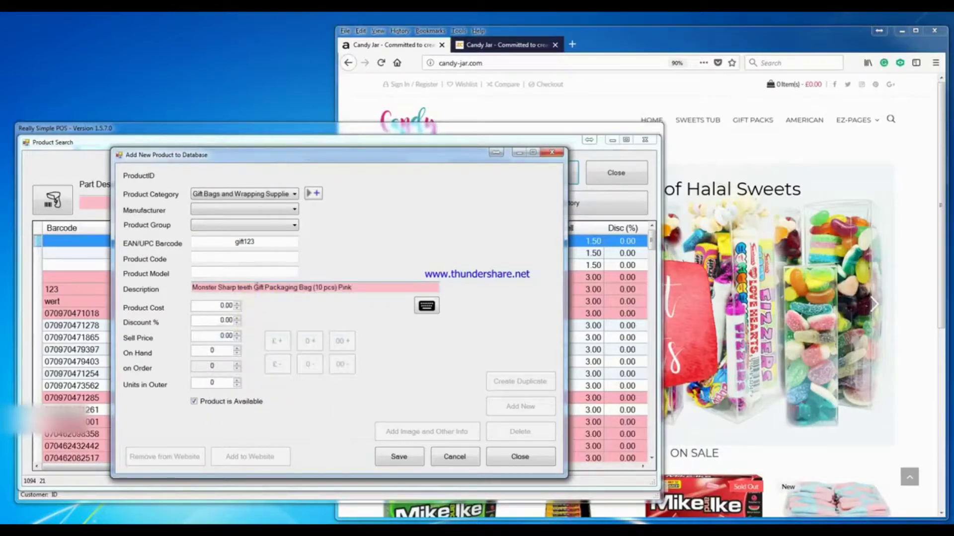
left_click_drag(252, 287, 160, 274)
key("BackSpace")
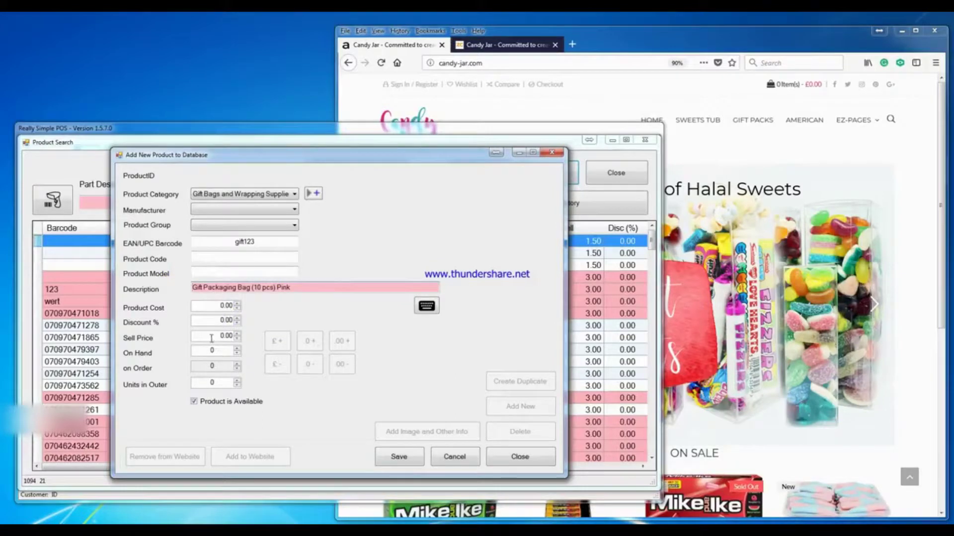
- Set the sell price to 1.50 and stock on hand to 100, then save the product
left_click(211, 336)
left_click(277, 341)
left_click(308, 342)
left_click(308, 342)
left_click(308, 342)
left_click(308, 341)
left_click(308, 341)
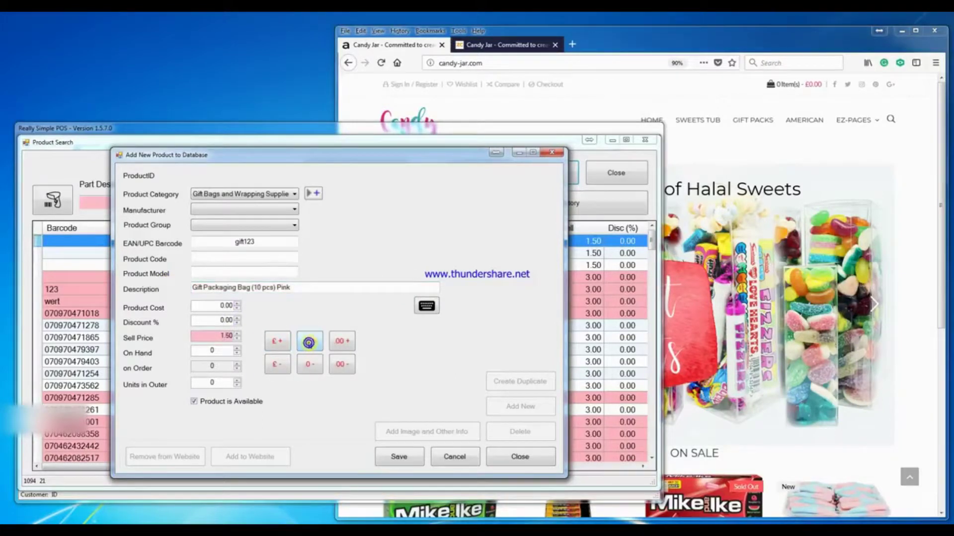
left_click(201, 351)
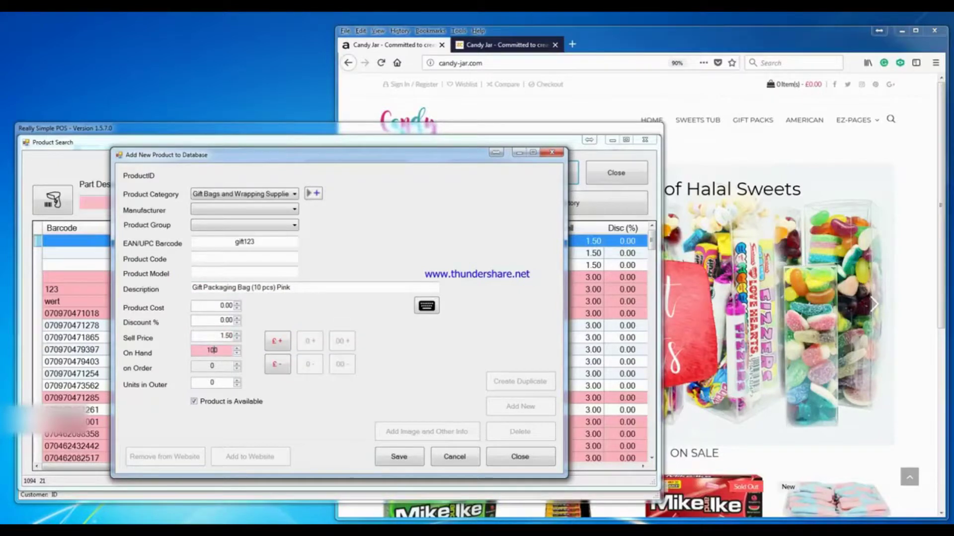
left_click(397, 456)
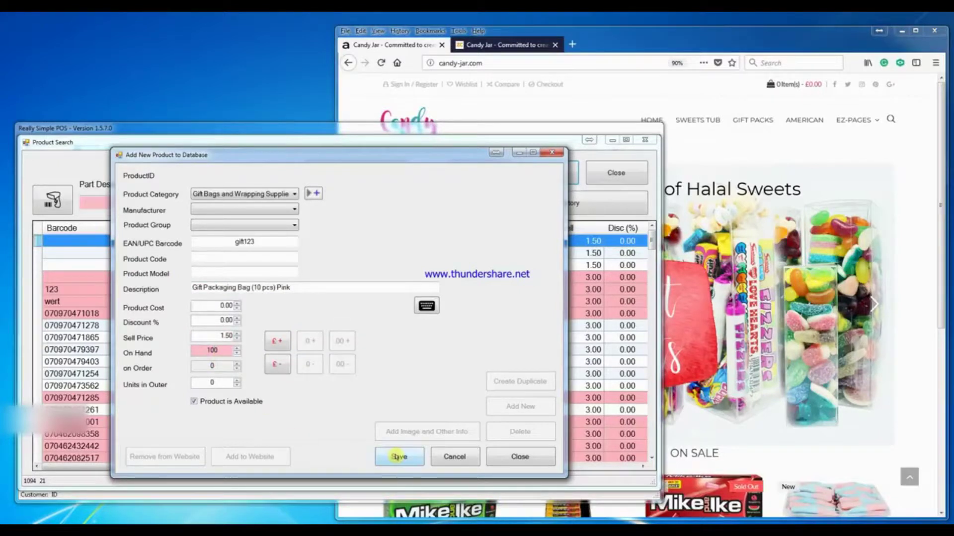
left_click(495, 456)
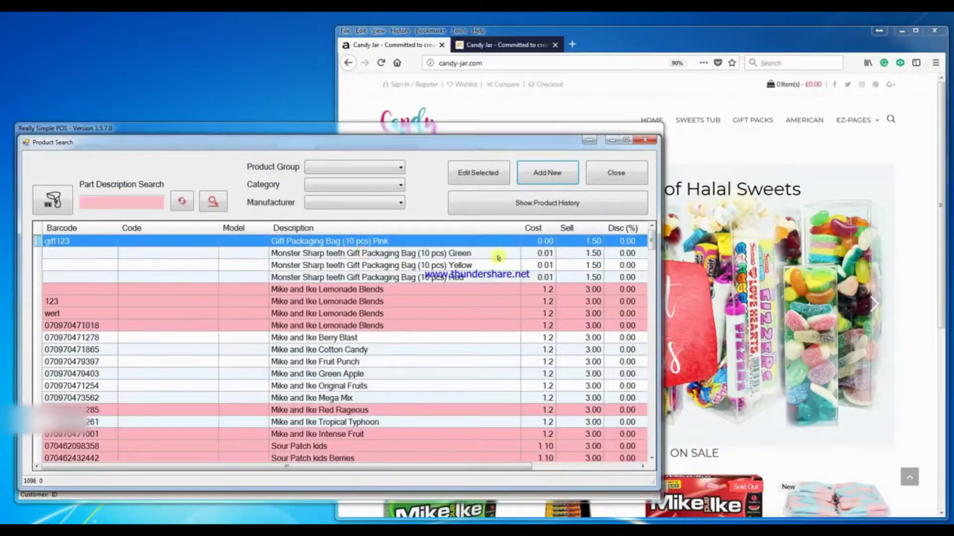
- Scan gift123 at the till to confirm the pink gift bag rings up at 1.50, then close the till
left_click(625, 176)
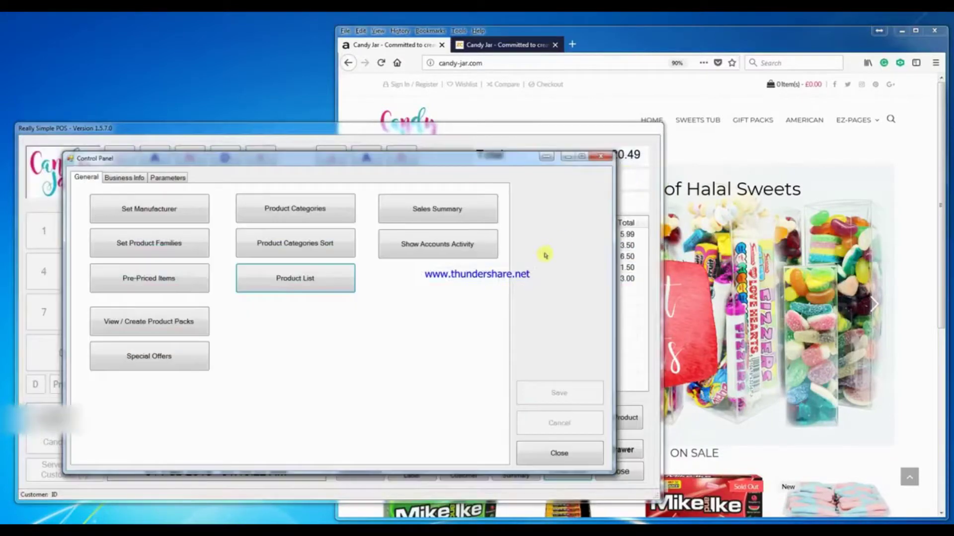
left_click(557, 448)
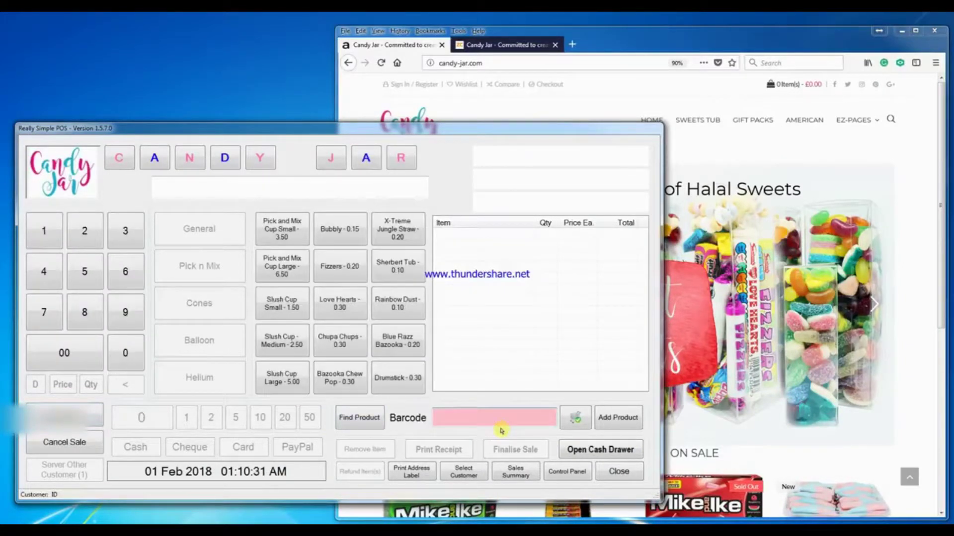
type("gift123")
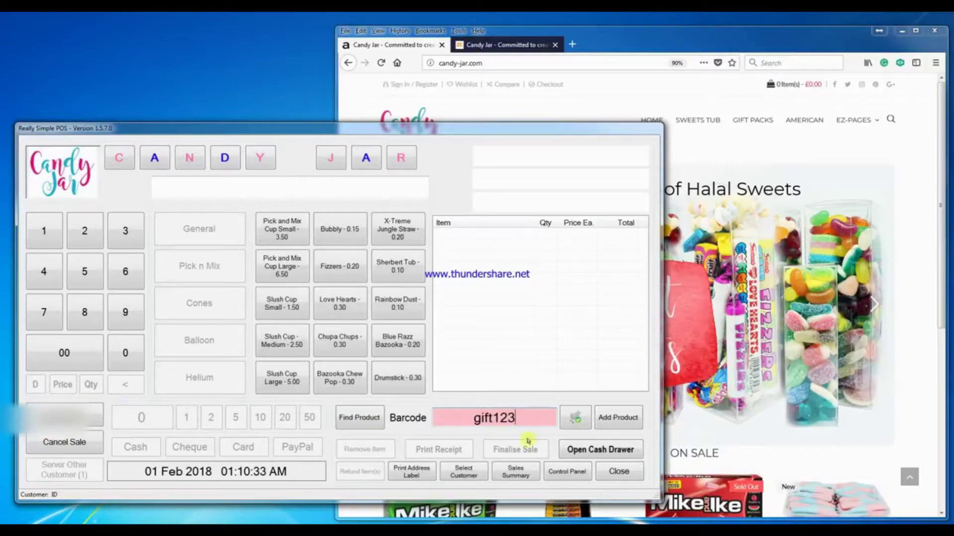
left_click(573, 420)
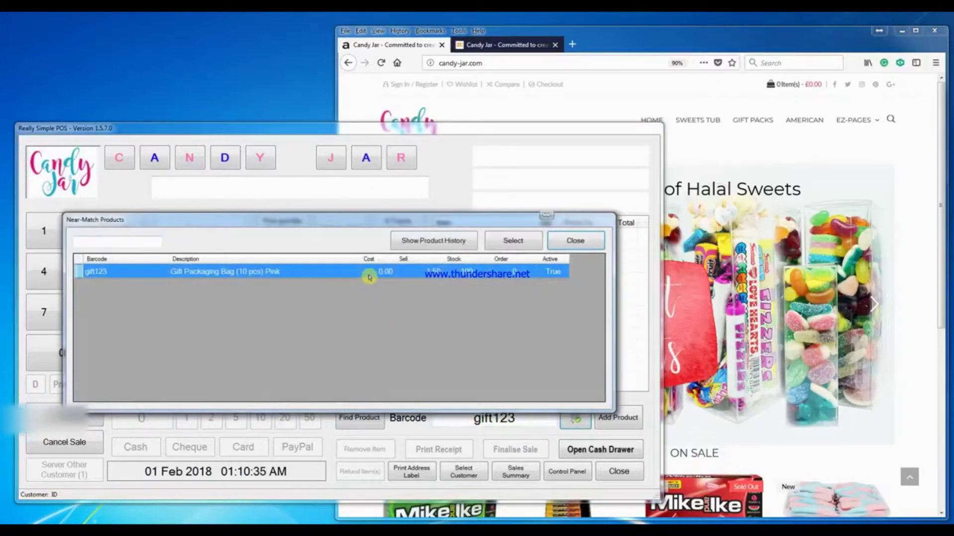
double_click(369, 277)
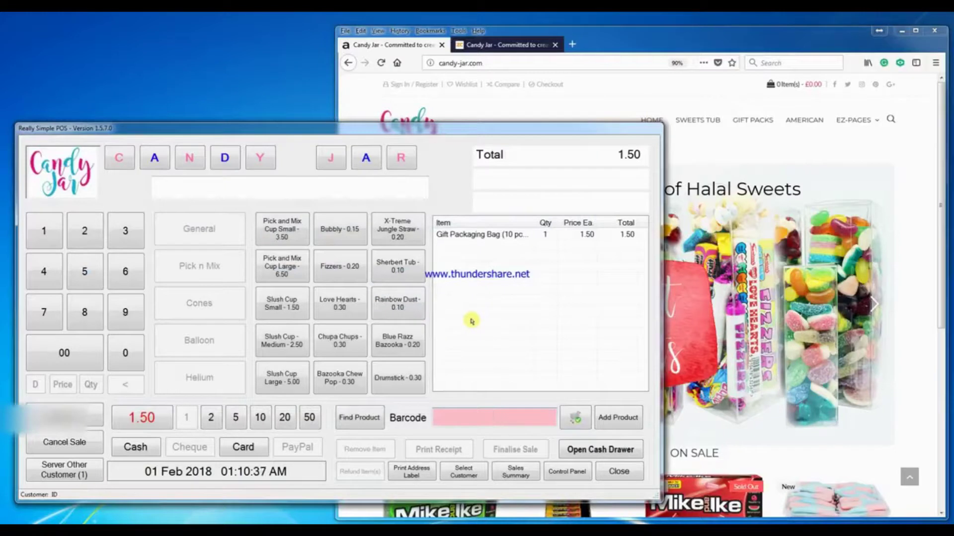
left_click(615, 474)
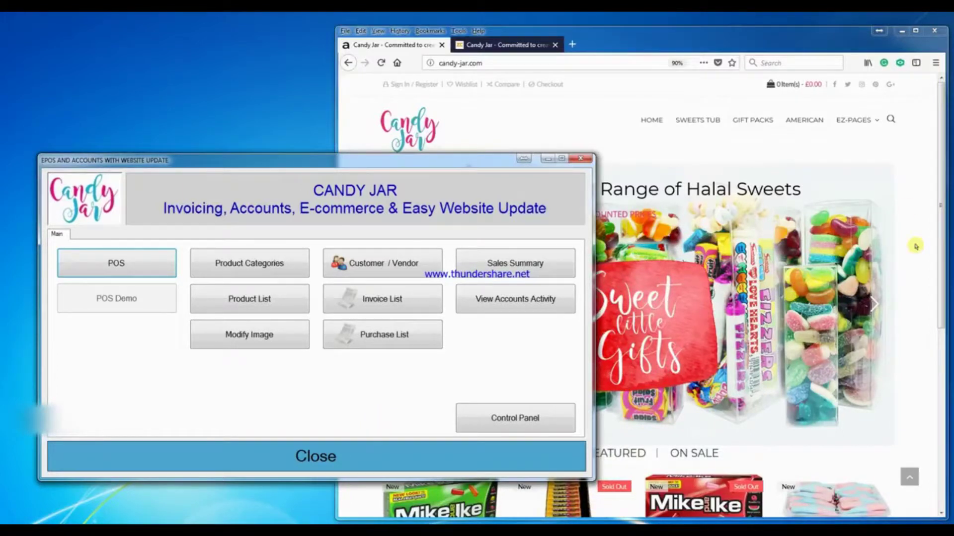
- Log in to Zen Cart admin via Catalog > Categories/Products and start a new product in Gift Bags and Wrapping Supplies
left_click(906, 194)
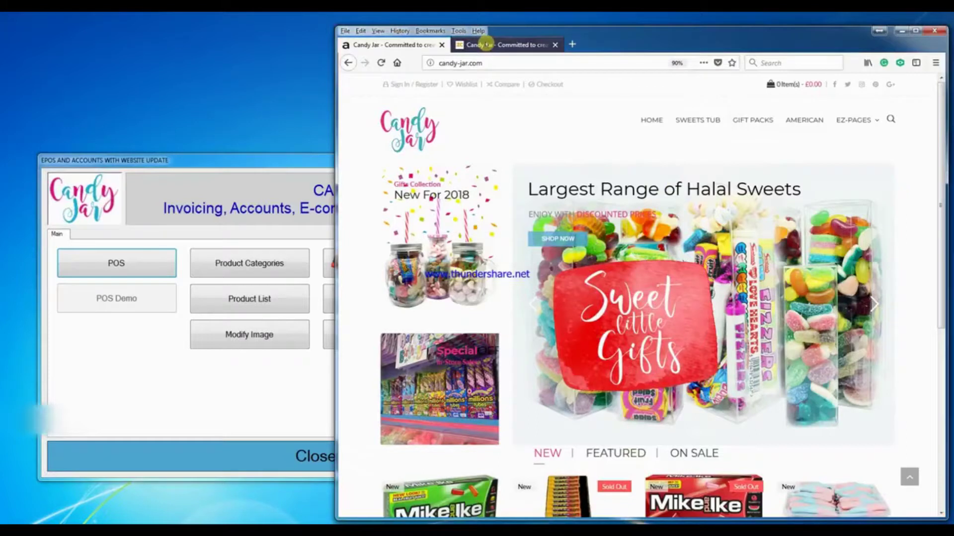
left_click(488, 44)
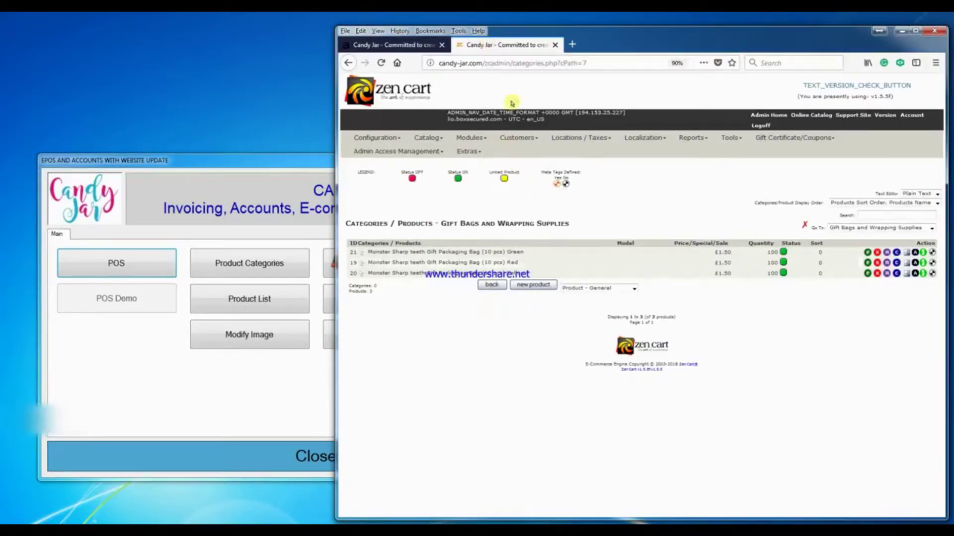
mouse_move(469, 139)
left_click(436, 151)
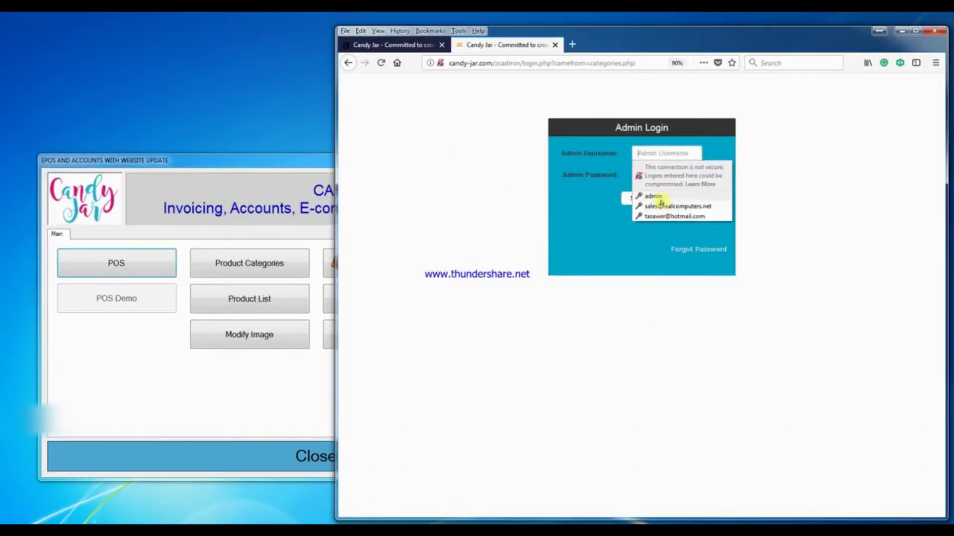
left_click(660, 198)
left_click(631, 199)
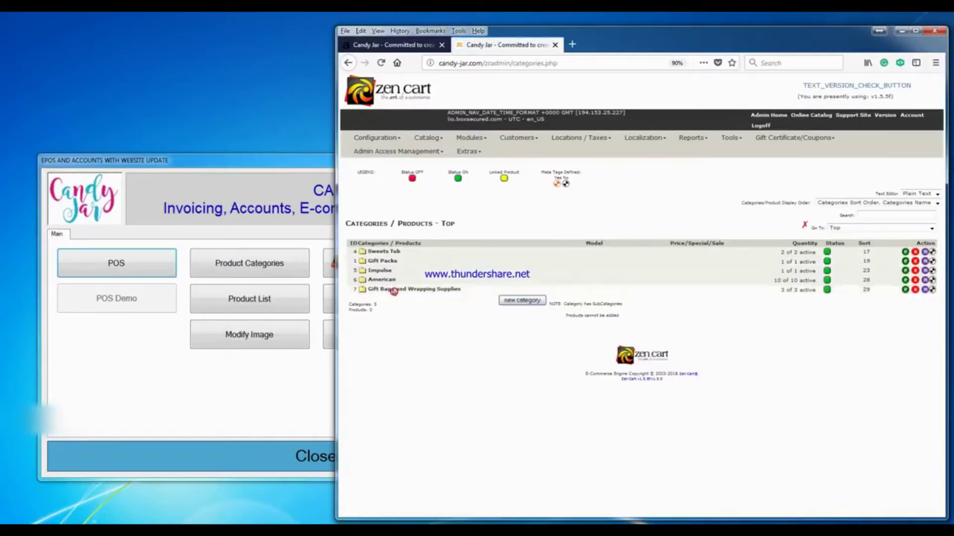
left_click(393, 290)
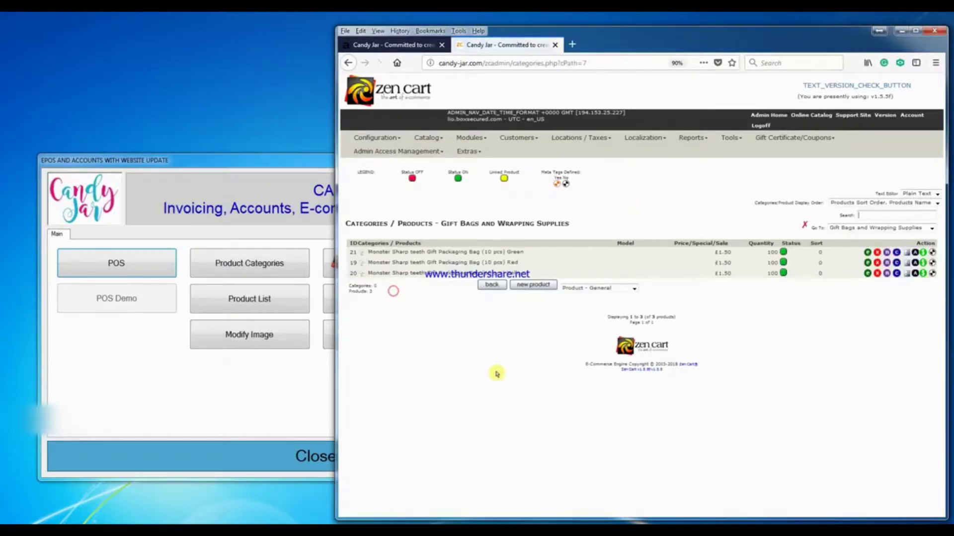
left_click(536, 288)
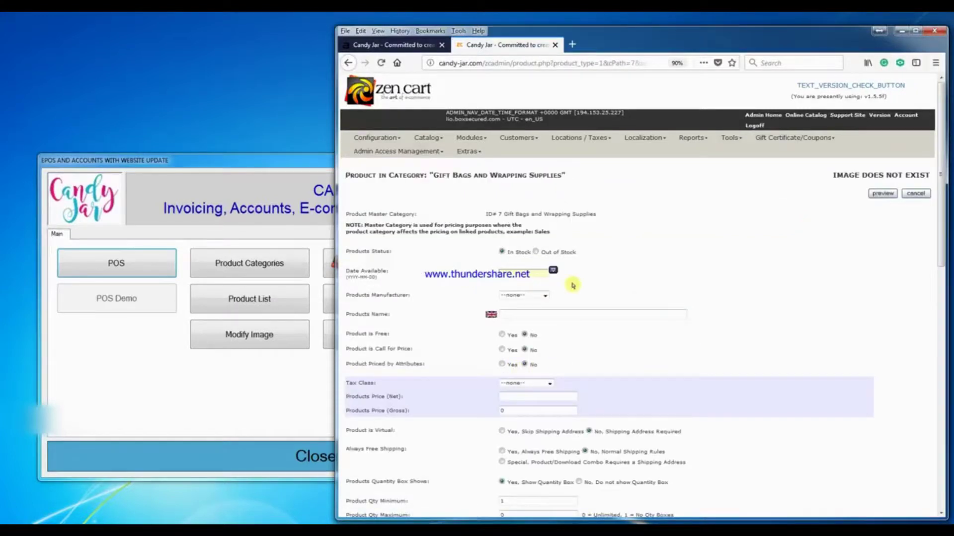
- Preview the empty product form, cancel it, and go back to the storefront tab
scroll(573, 285, "down", 2)
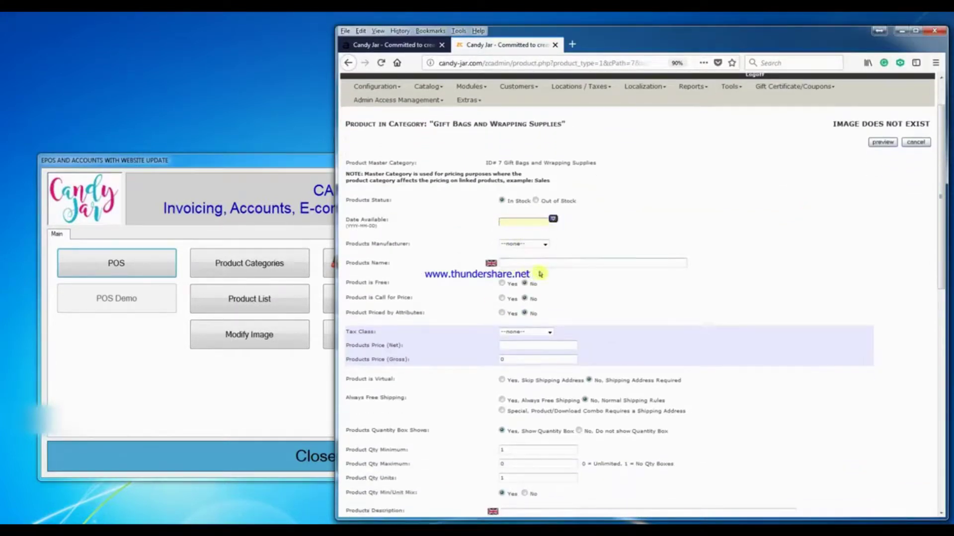
scroll(576, 325, "down", 4)
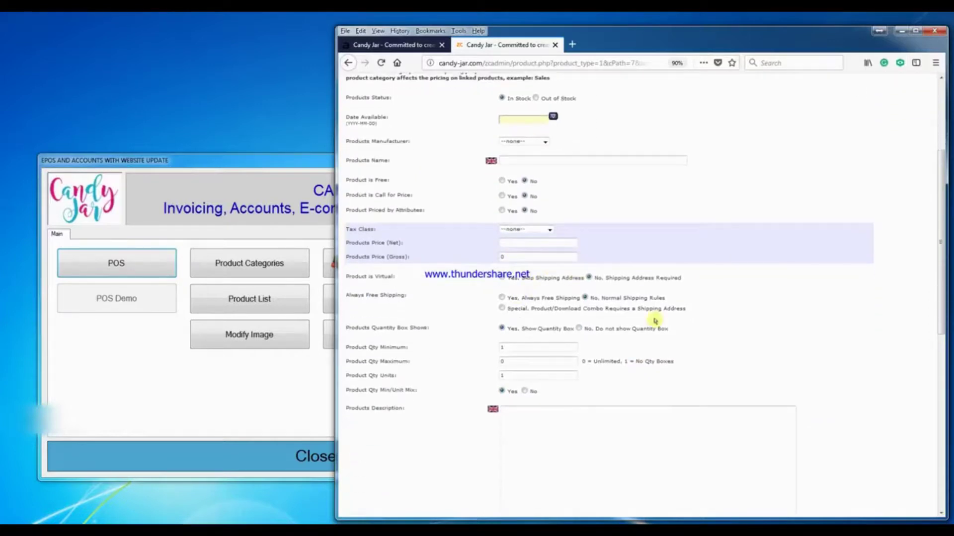
scroll(631, 349, "down", 4)
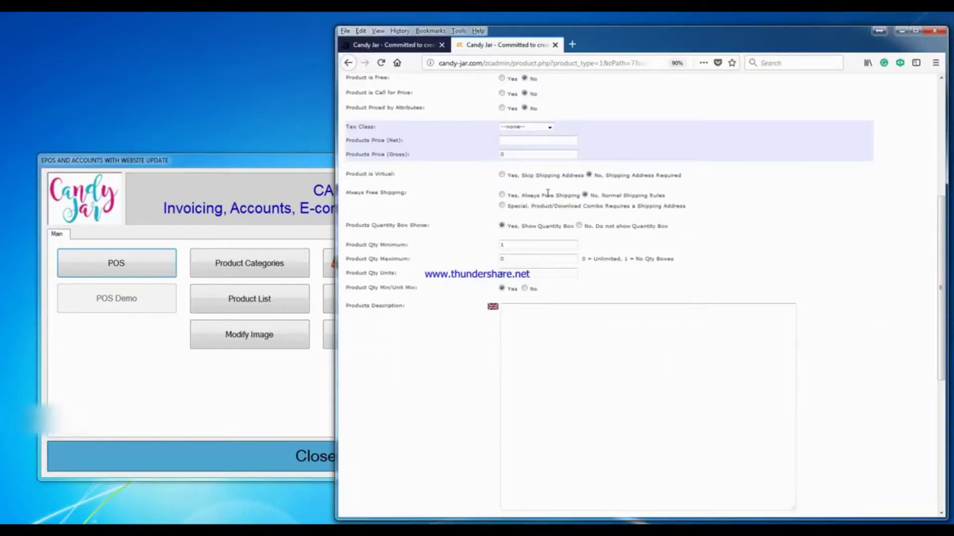
scroll(615, 392, "down", 6)
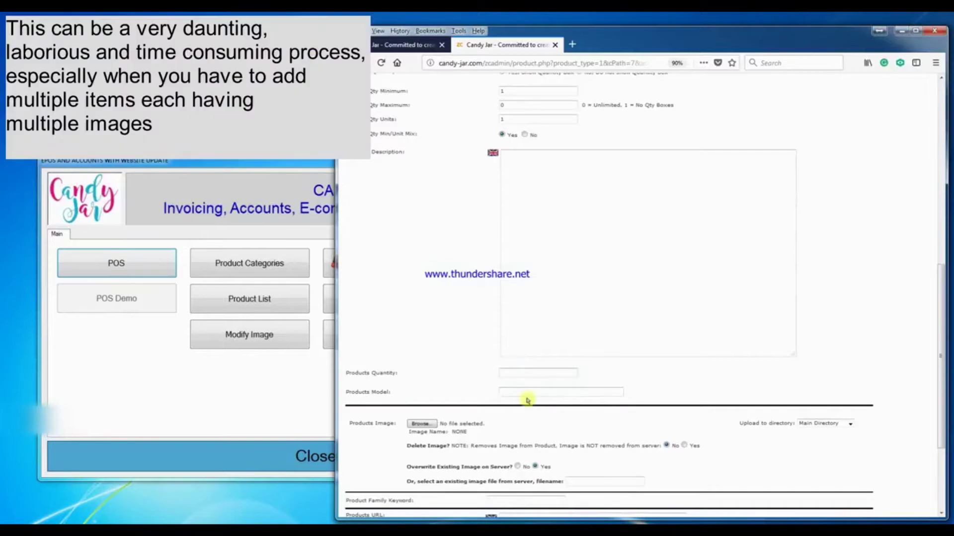
scroll(623, 416, "down", 2)
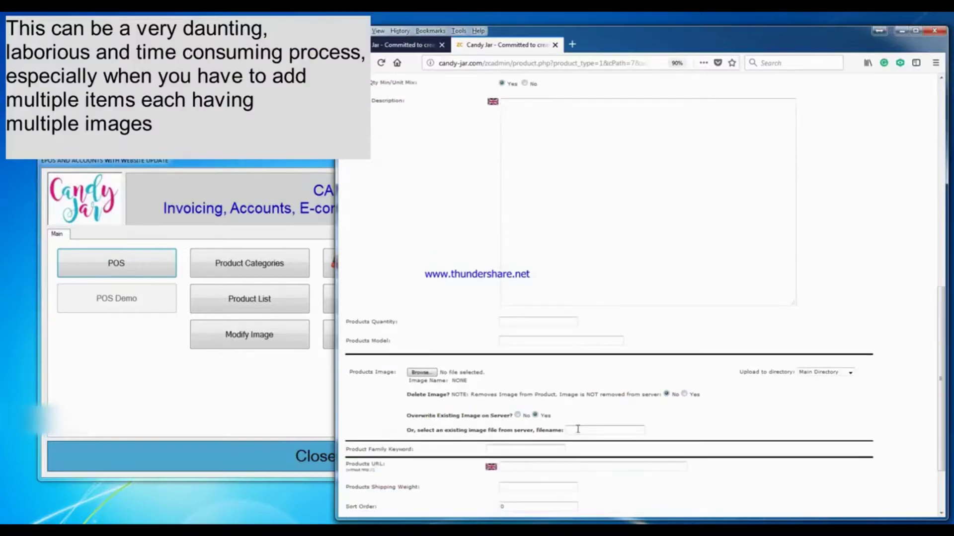
scroll(578, 428, "down", 1)
scroll(578, 428, "down", 2)
left_click(889, 444)
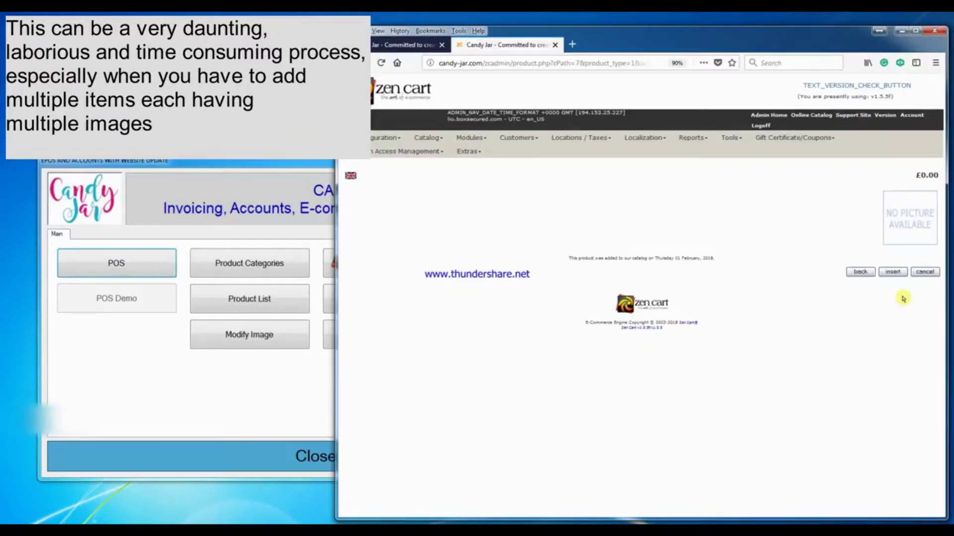
left_click(889, 272)
left_click(928, 274)
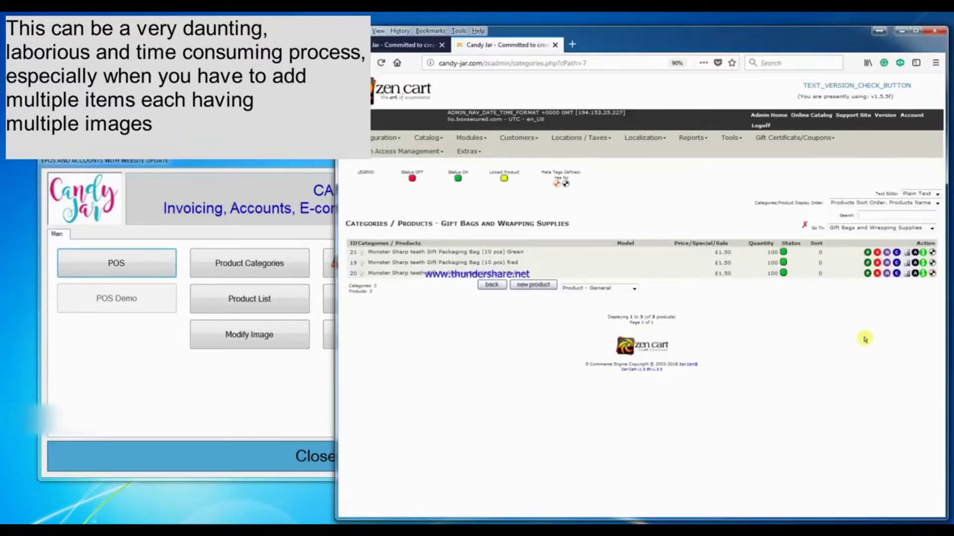
left_click(397, 45)
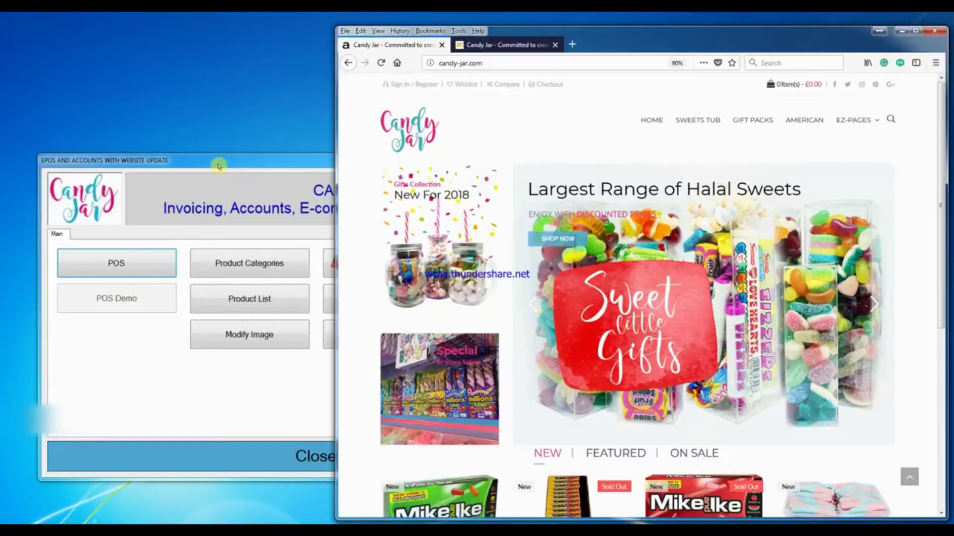
- Edit Gift Packaging Bag (10 pcs) Pink from the Product List and open Add Image and Other Info
left_click(218, 165)
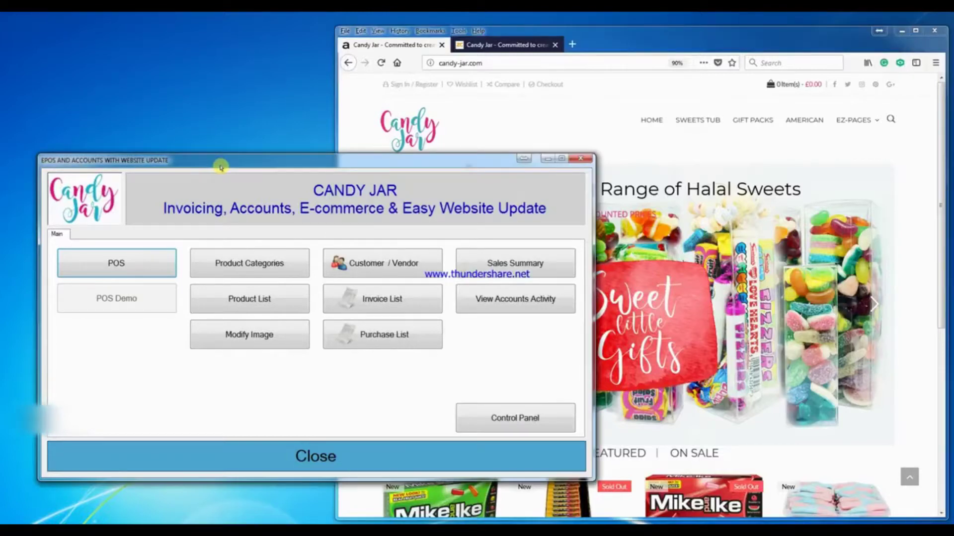
left_click(506, 420)
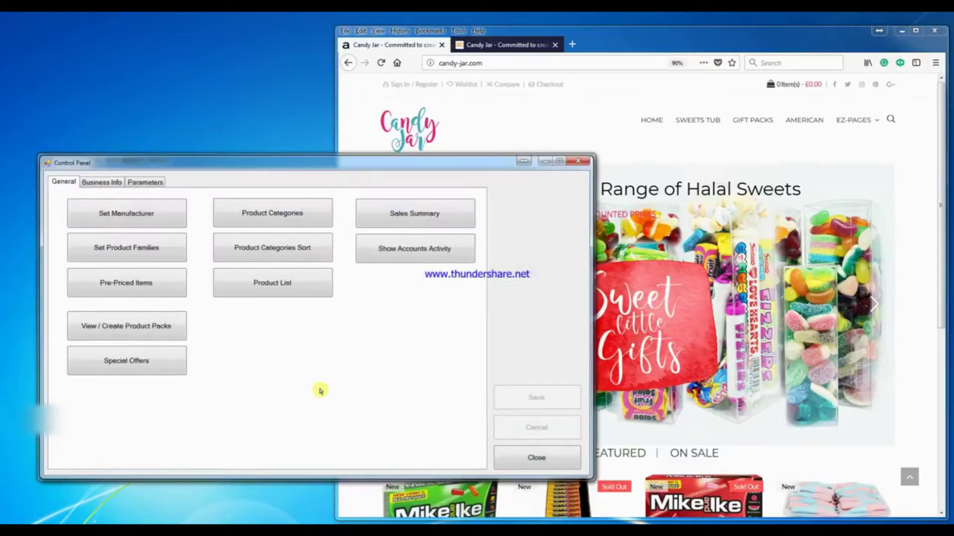
left_click(290, 285)
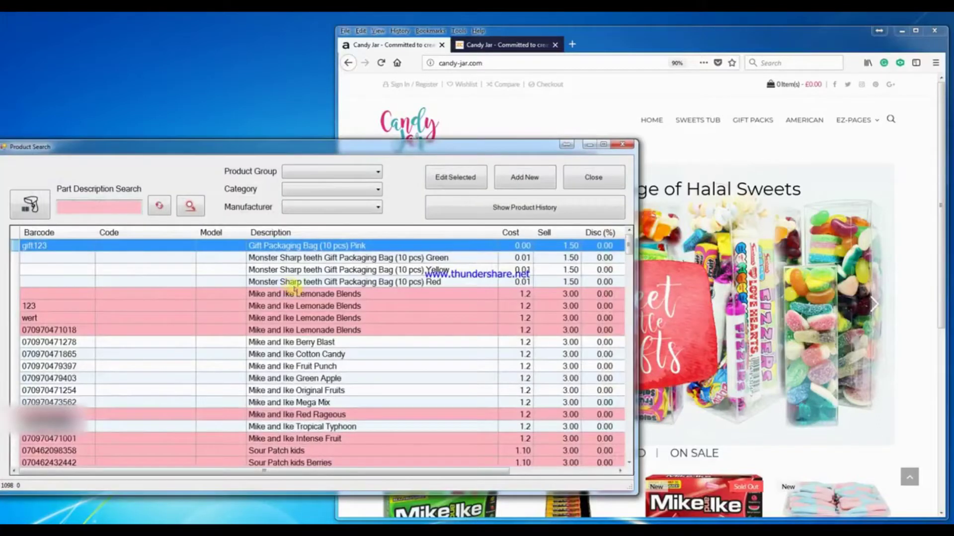
double_click(330, 246)
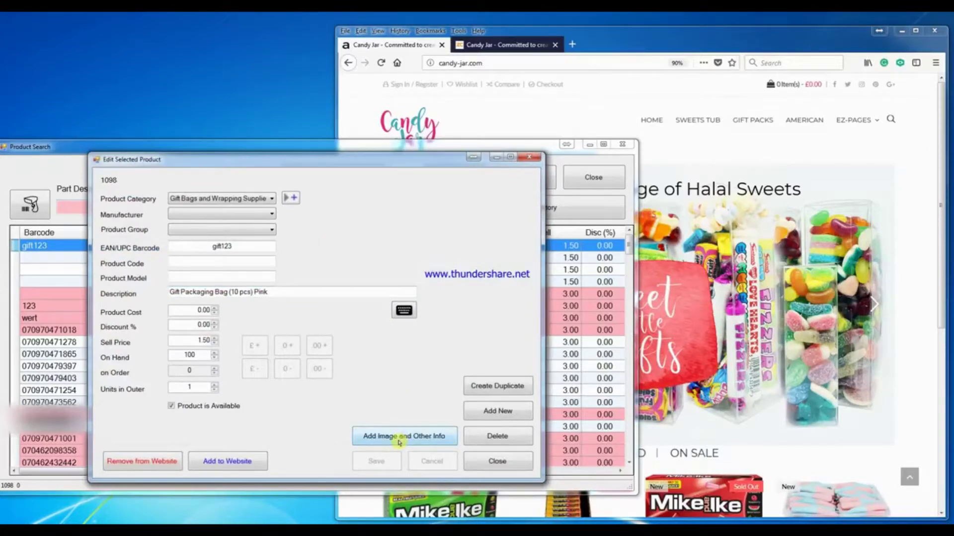
left_click(399, 441)
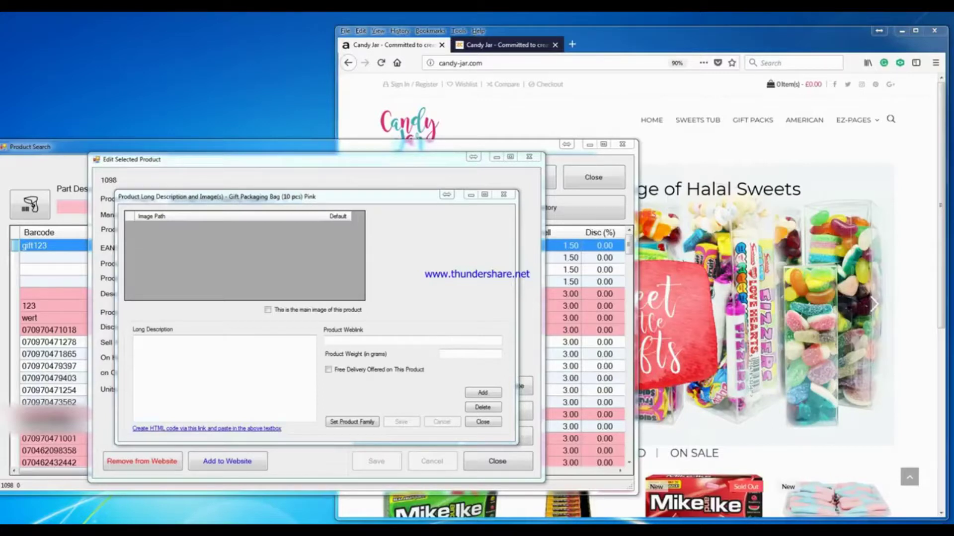
- Paste in the long description, set weight to 20 grams, tick Free Delivery and save
left_click(171, 351)
right_click(170, 351)
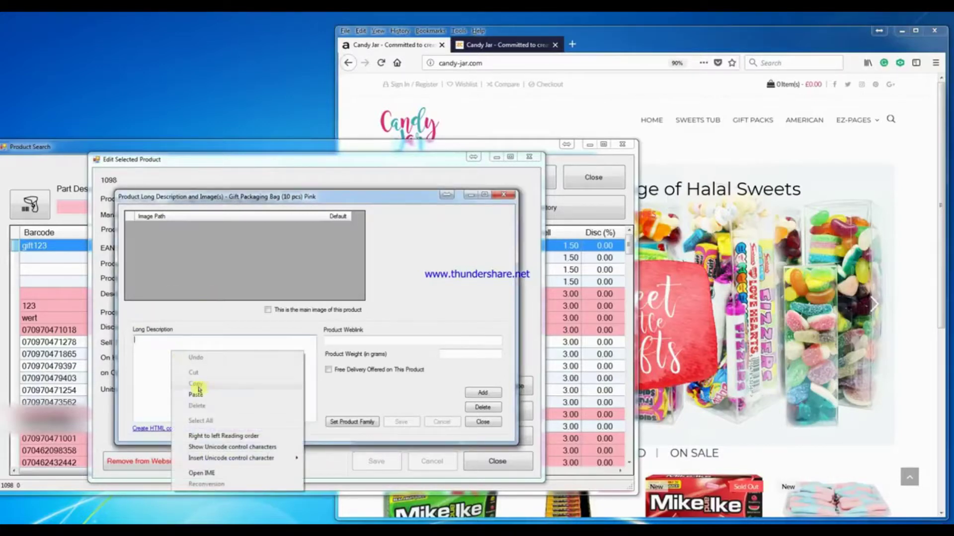
left_click(198, 394)
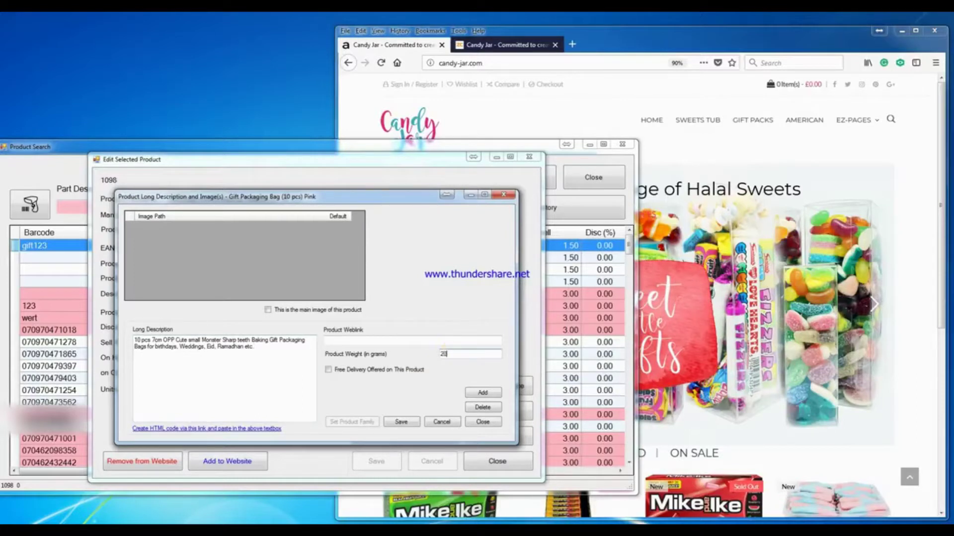
left_click(328, 370)
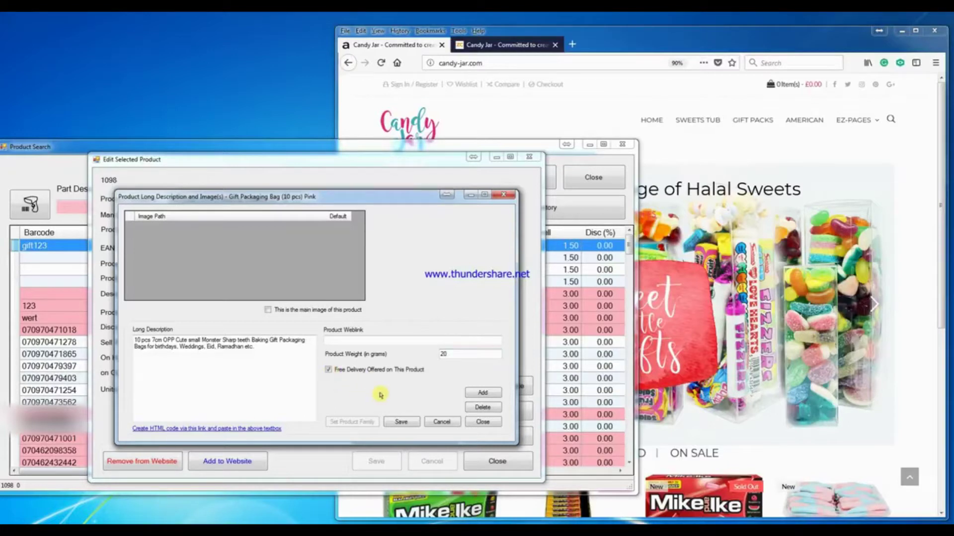
left_click(401, 422)
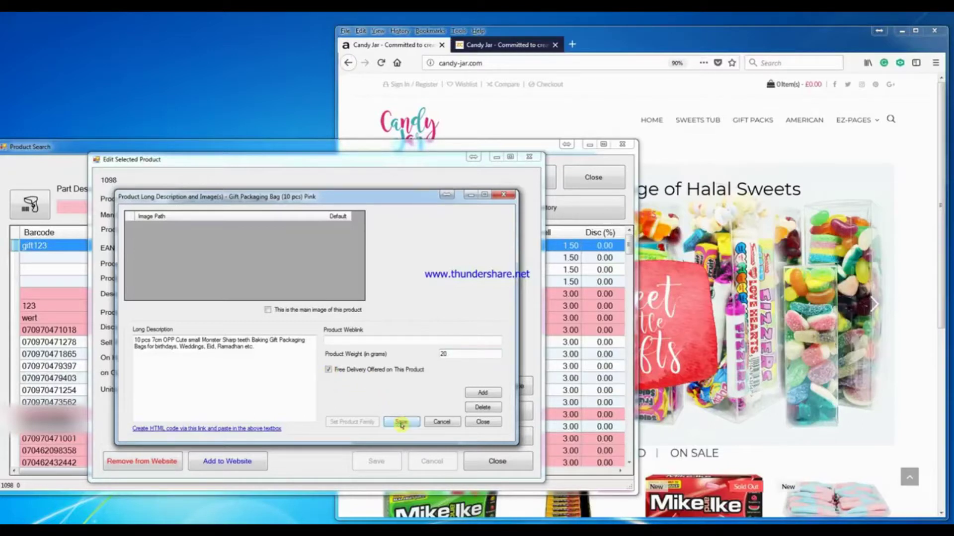
- Add images cookiebag_pink3.jpg, cookiebag_pink2.jpg and cookiebag_pink1.jpg in that order, then close the window
left_click(481, 394)
left_click(293, 253)
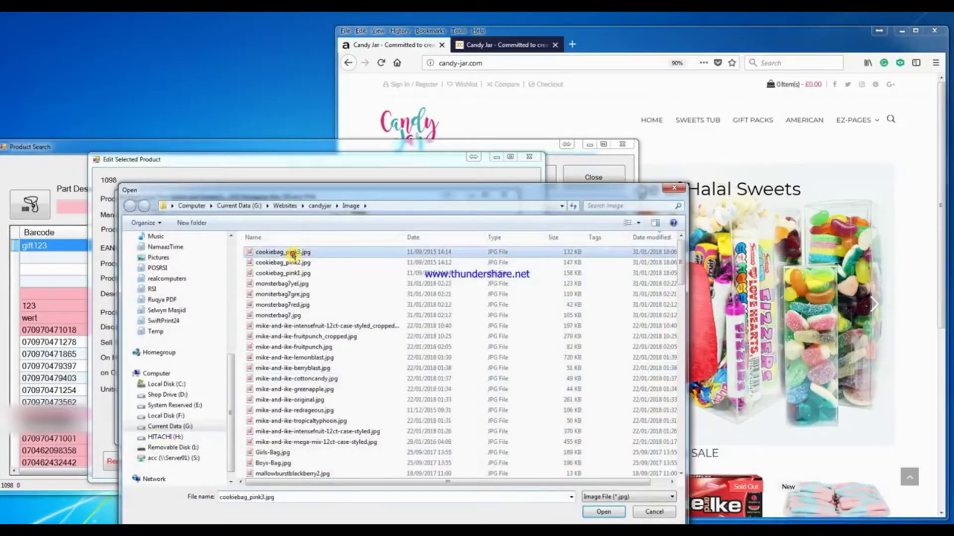
left_click(600, 511)
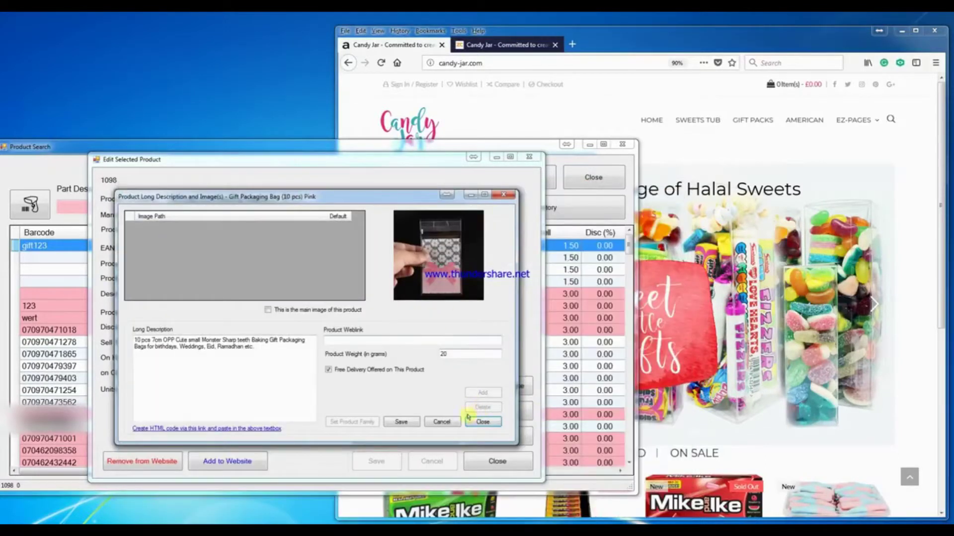
left_click(401, 423)
left_click(482, 393)
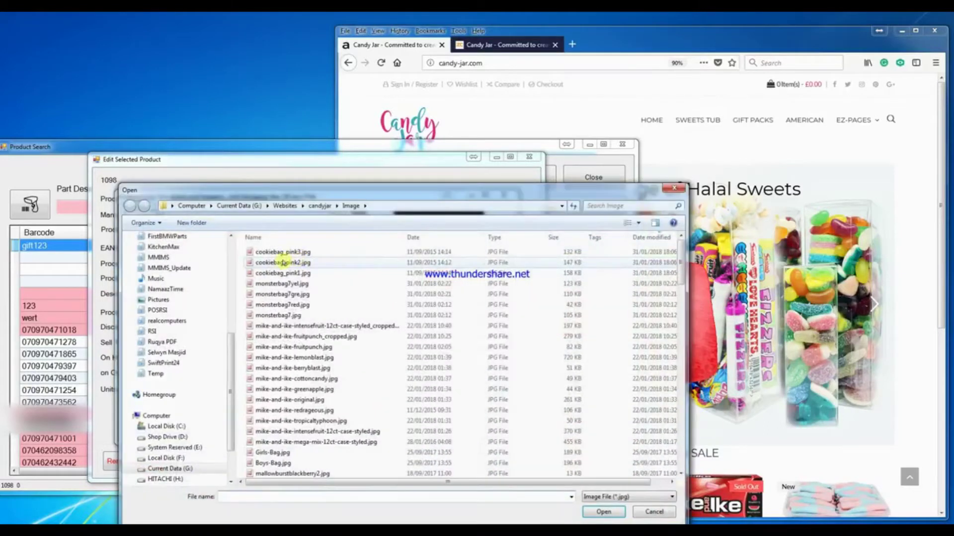
left_click(282, 263)
left_click(603, 512)
left_click(400, 422)
left_click(482, 393)
left_click(311, 273)
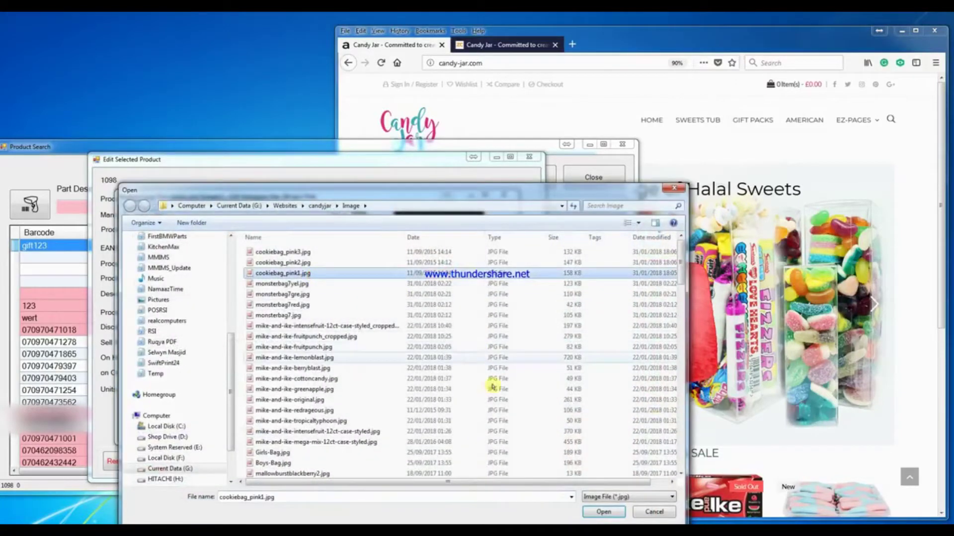
left_click(614, 516)
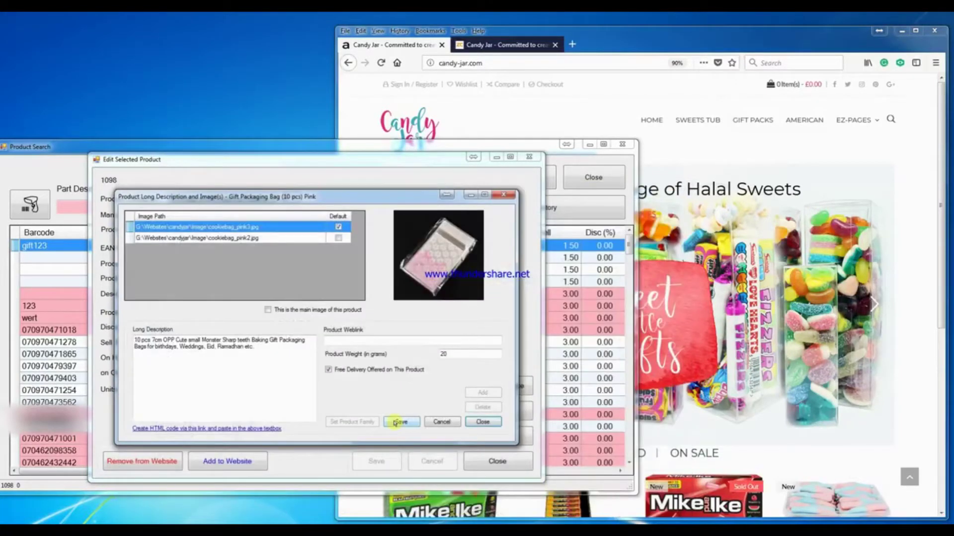
left_click(394, 422)
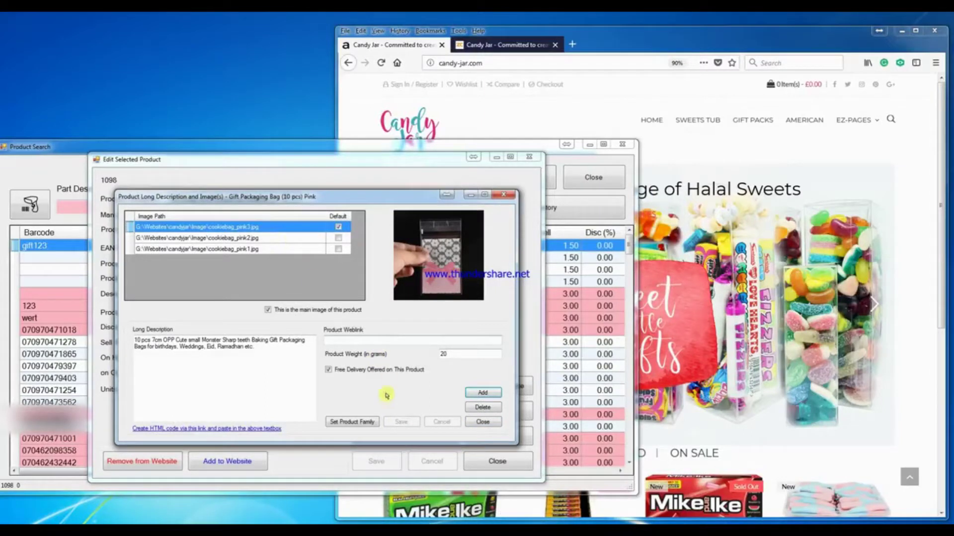
left_click(483, 421)
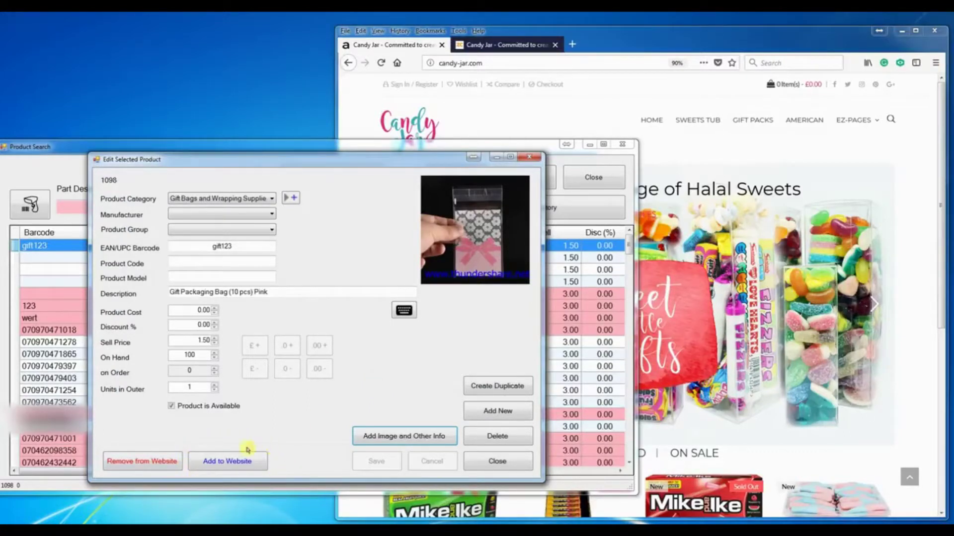
- Add the pink gift bag to the website, confirm it succeeded, and switch to the storefront
left_click(232, 466)
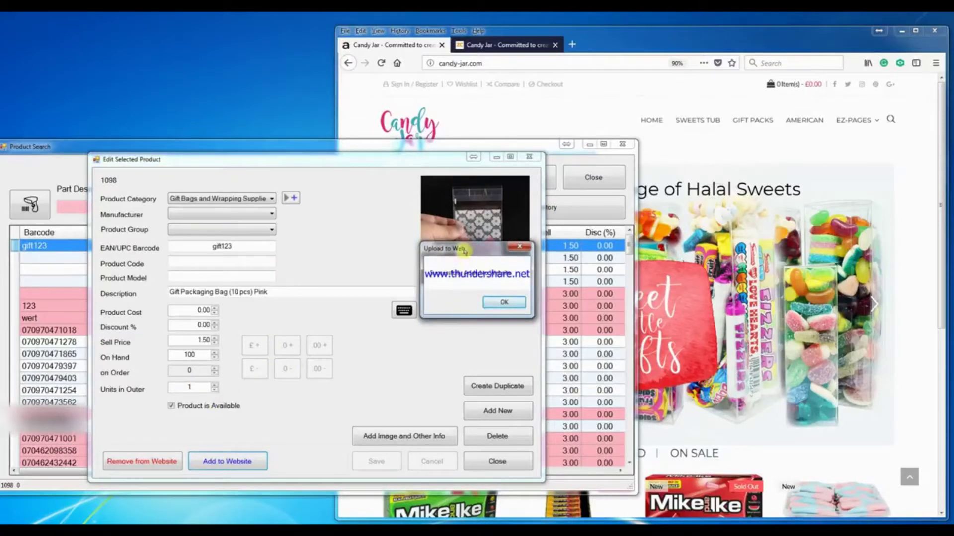
left_click_drag(465, 252, 329, 257)
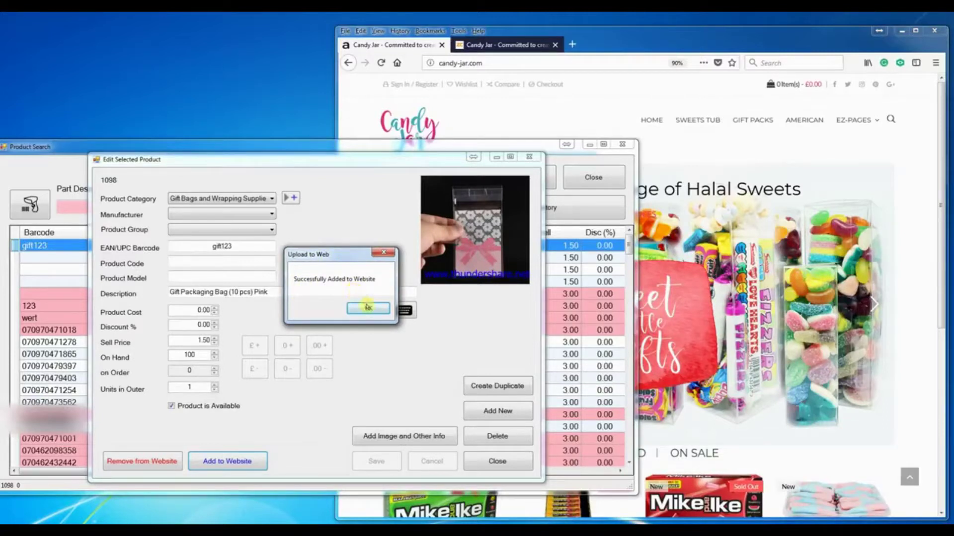
left_click(650, 47)
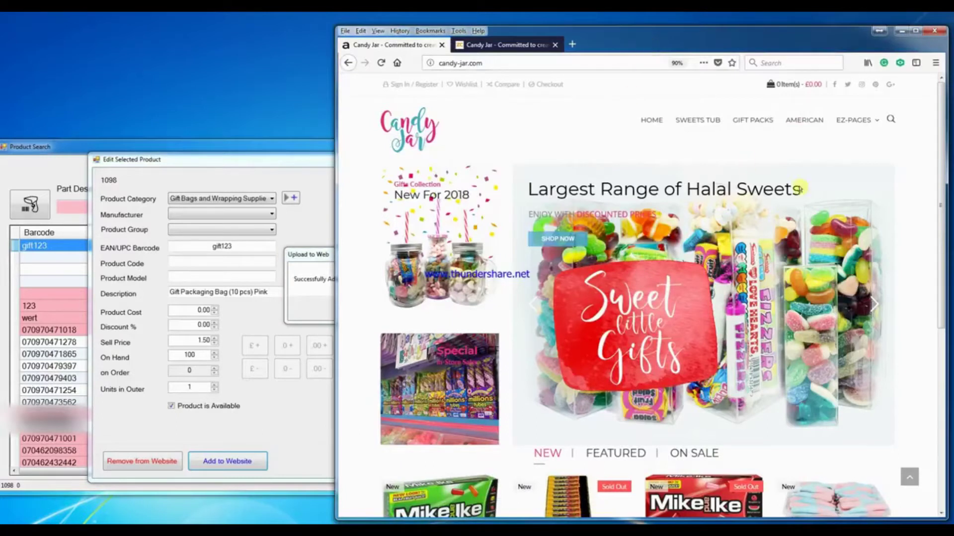
- Open the Gift Packaging Bag (10 pcs) Pink product from Gift Bags and Wrapping Supplies and view its photos
mouse_move(870, 125)
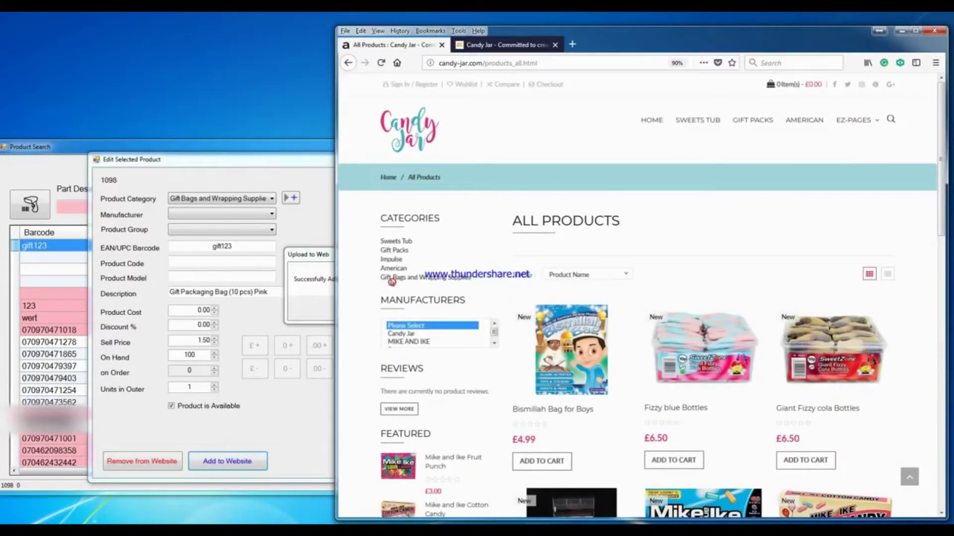
left_click(438, 279)
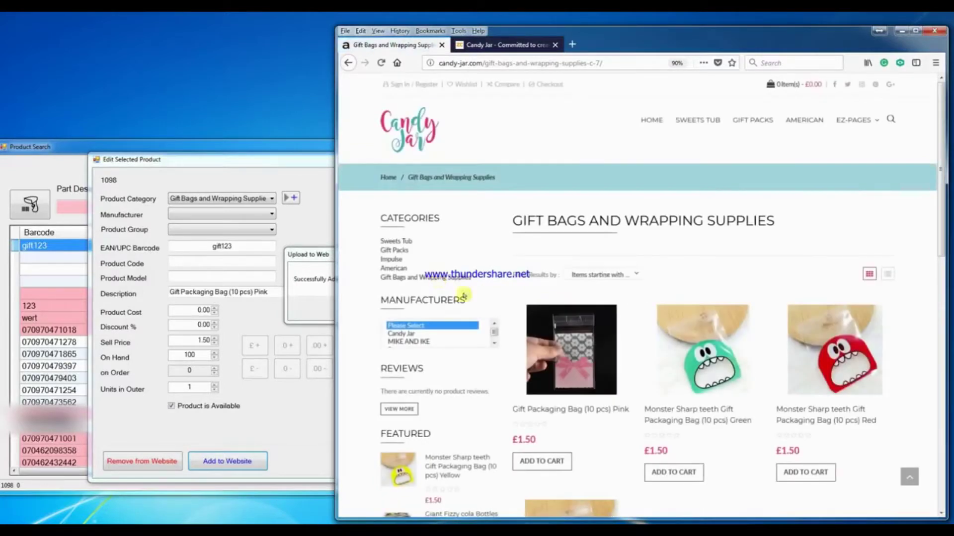
left_click(568, 387)
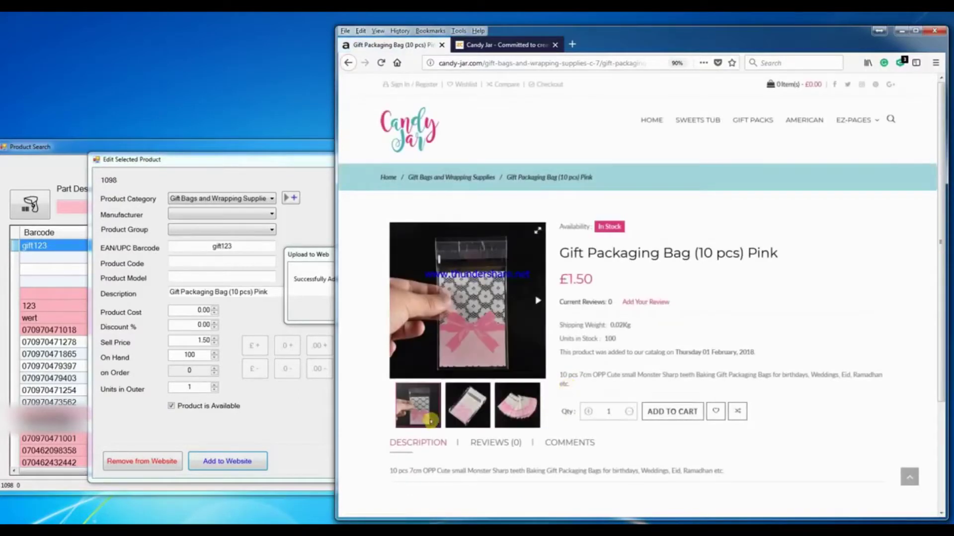
left_click(478, 416)
left_click(518, 405)
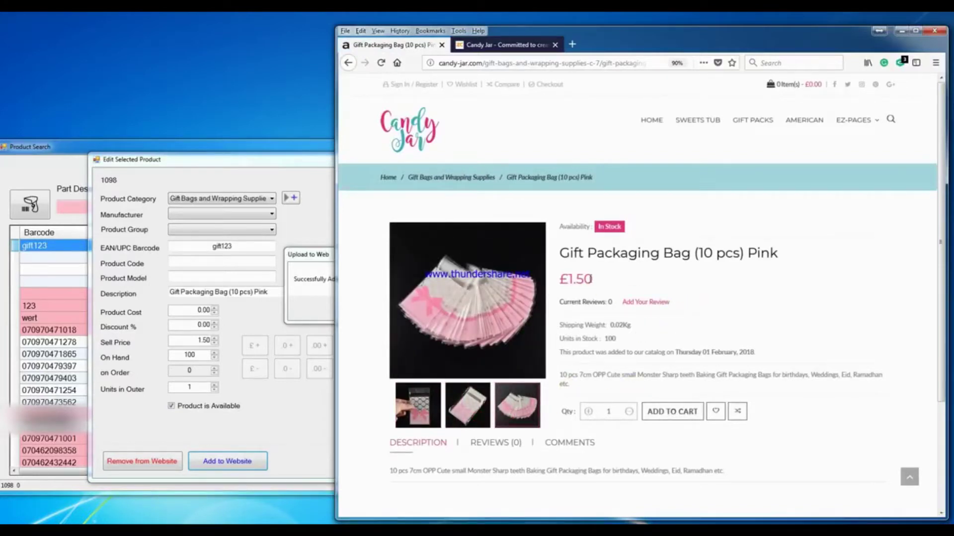
- Check the 0.02Kg shipping weight and the product description line
mouse_move(609, 325)
left_mouse_down()
mouse_move(631, 325)
mouse_move(606, 339)
mouse_move(617, 338)
left_mouse_up()
scroll(797, 392, "down", 1)
scroll(797, 393, "down", 2)
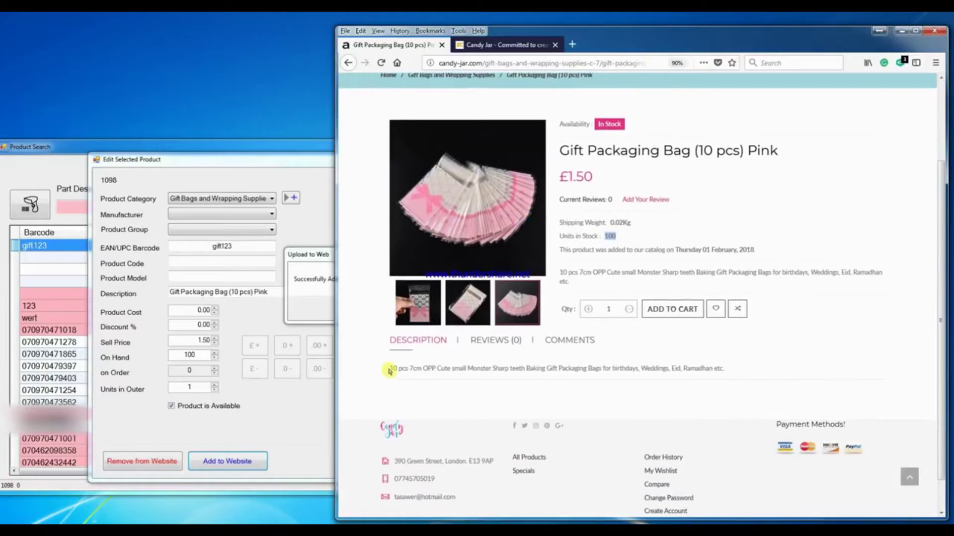
left_click_drag(390, 369, 727, 370)
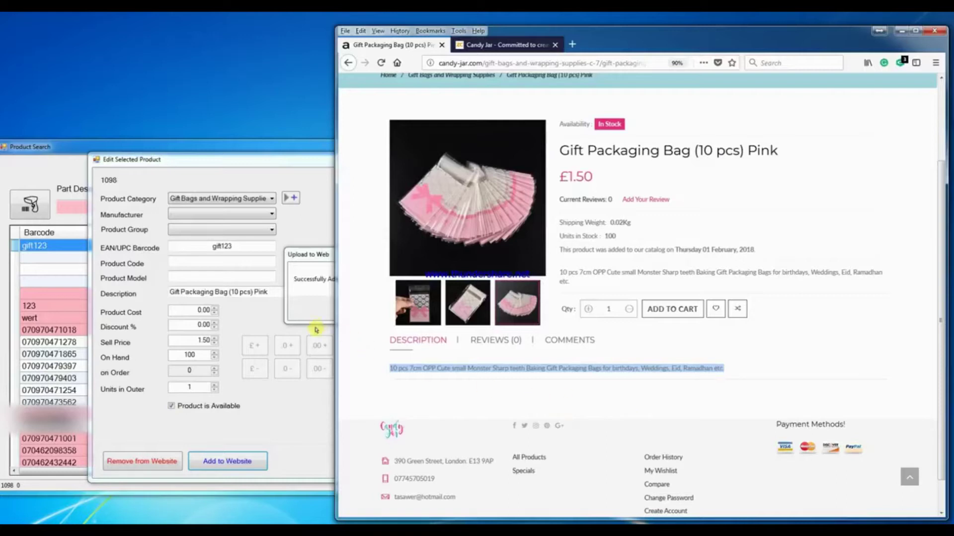
- Dismiss the upload success message, then highlight 'Monster Sharp teeth' in the storefront description
left_click(312, 297)
left_click(368, 309)
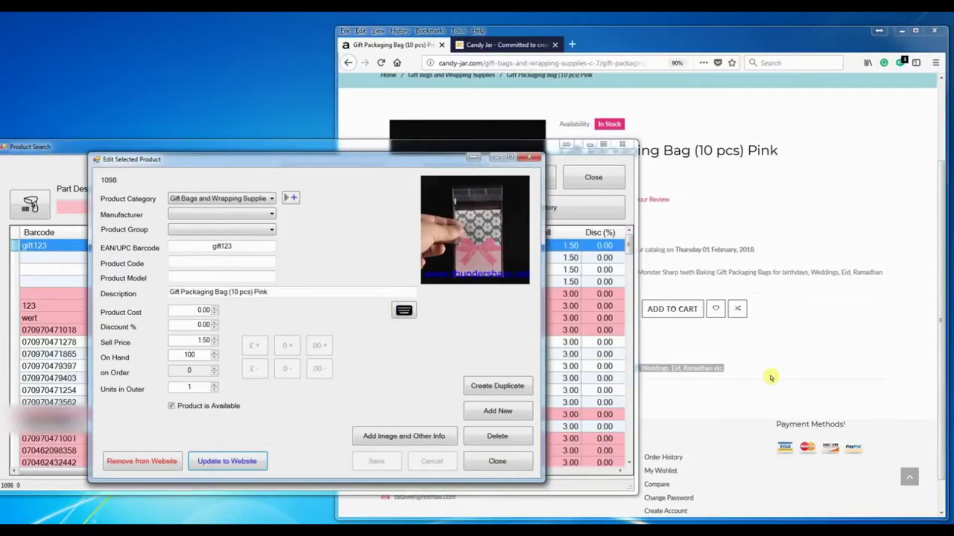
left_click(770, 375)
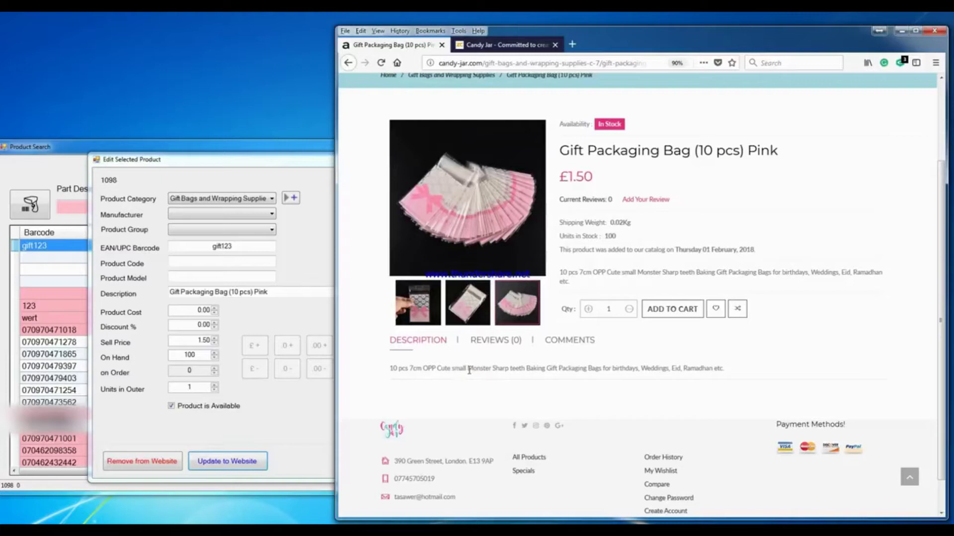
left_click_drag(468, 370, 527, 370)
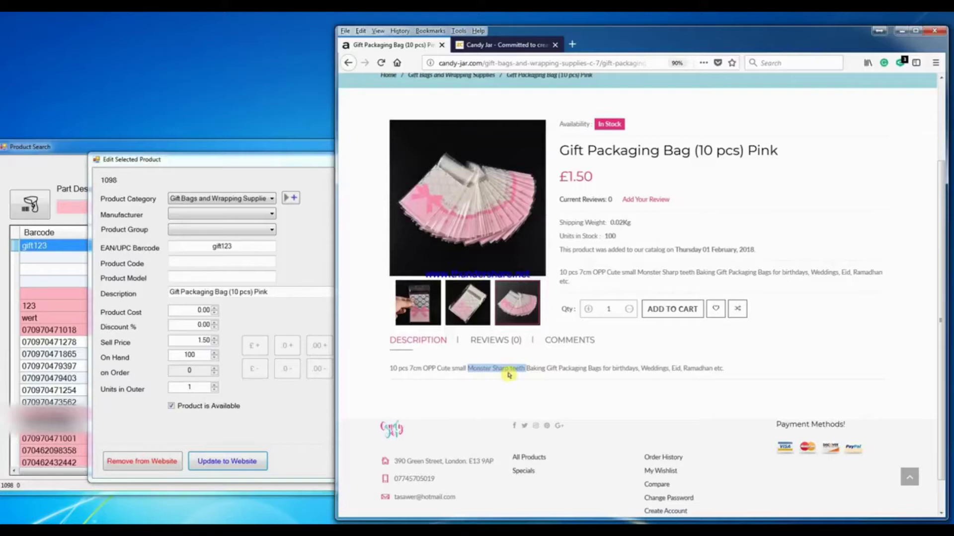
left_click(477, 45)
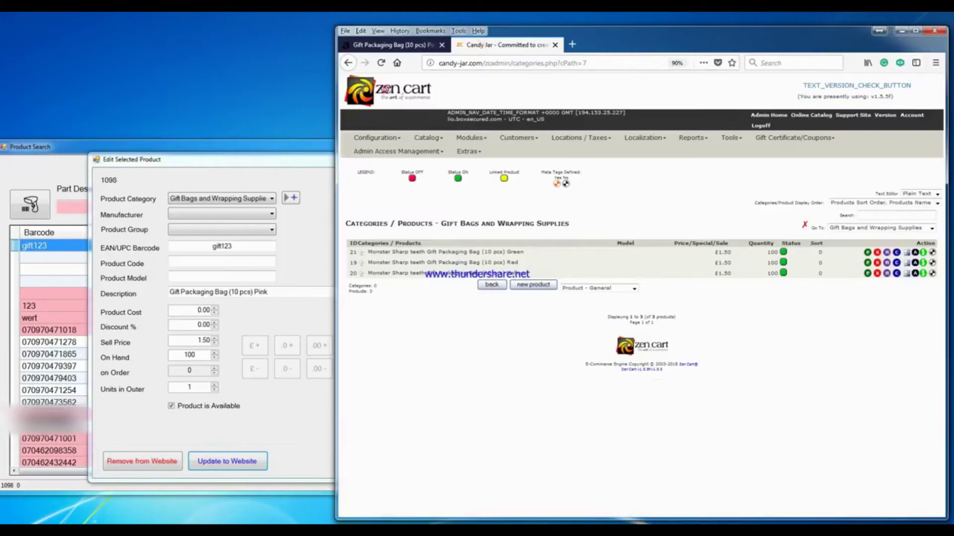
left_click(386, 65)
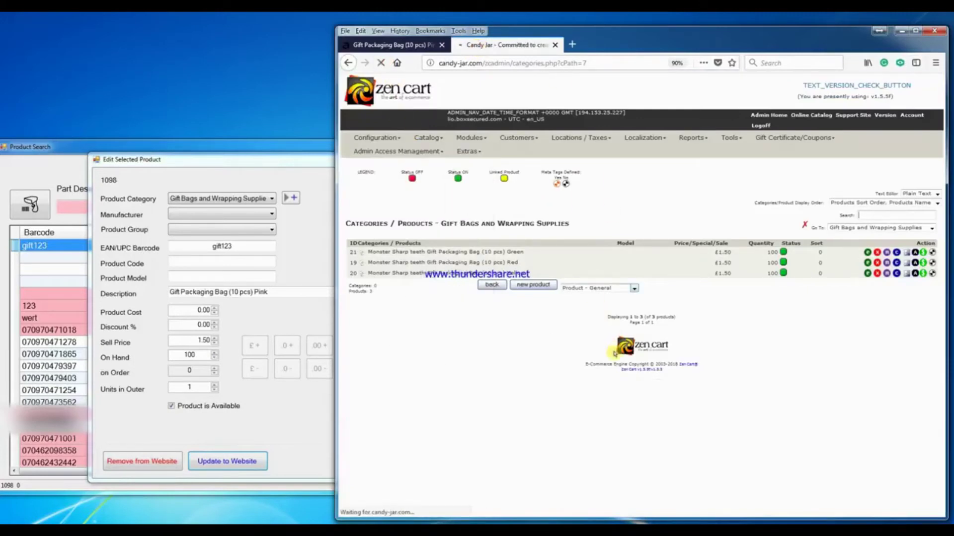
left_click(425, 253)
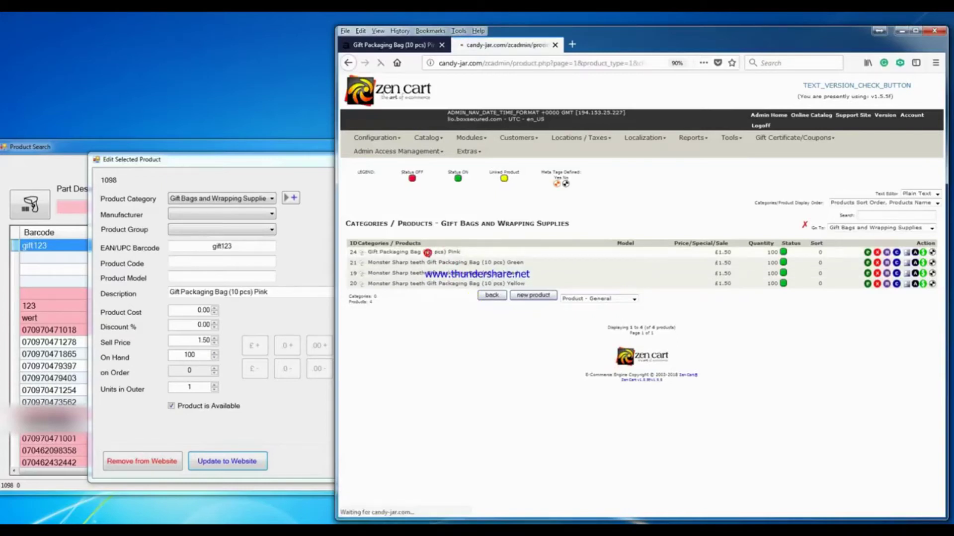
scroll(649, 307, "down", 2)
scroll(648, 307, "down", 3)
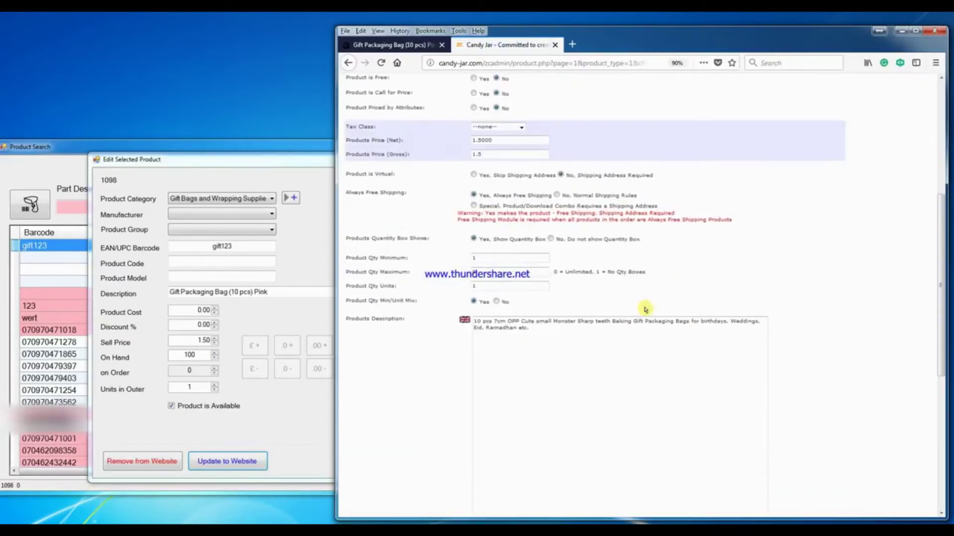
scroll(645, 310, "down", 2)
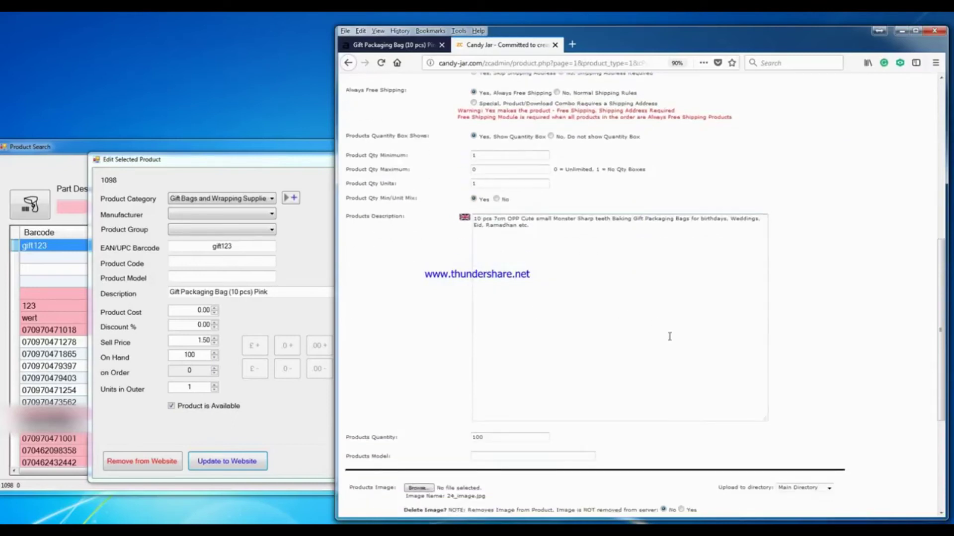
scroll(805, 301, "up", 5)
scroll(819, 373, "down", 9)
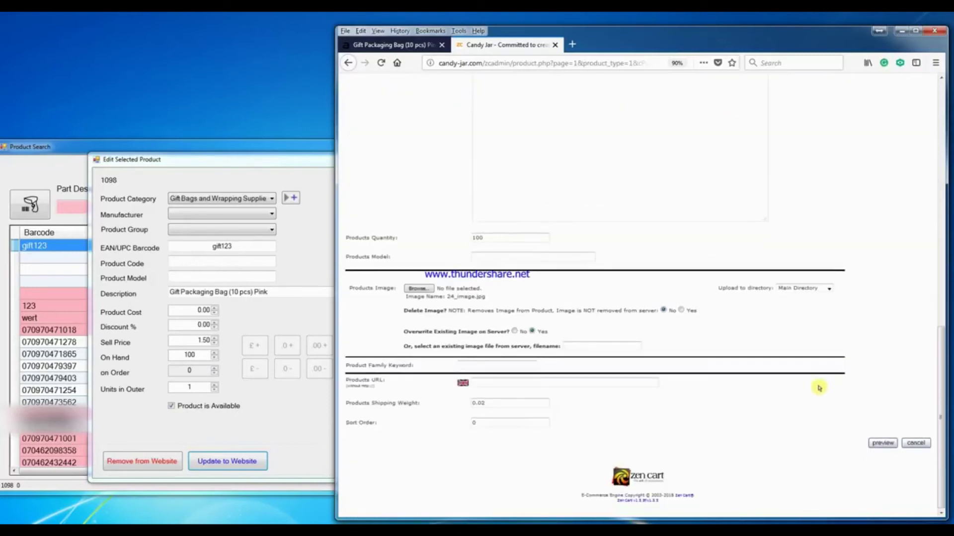
left_click(885, 447)
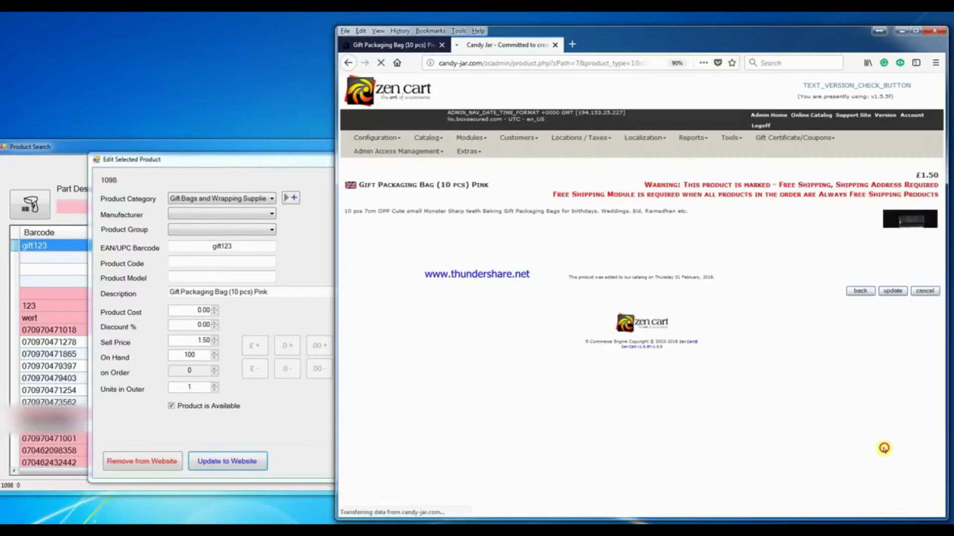
left_click(889, 296)
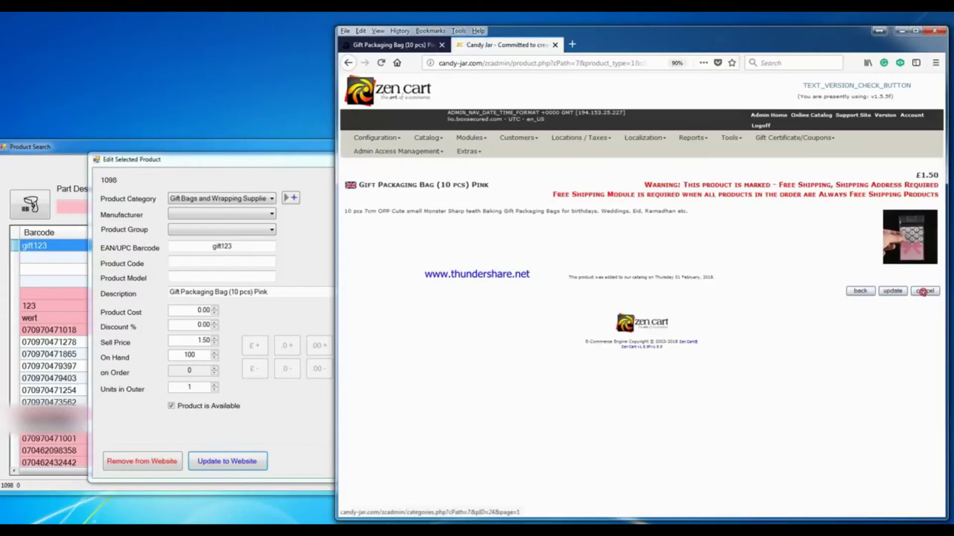
left_click(923, 292)
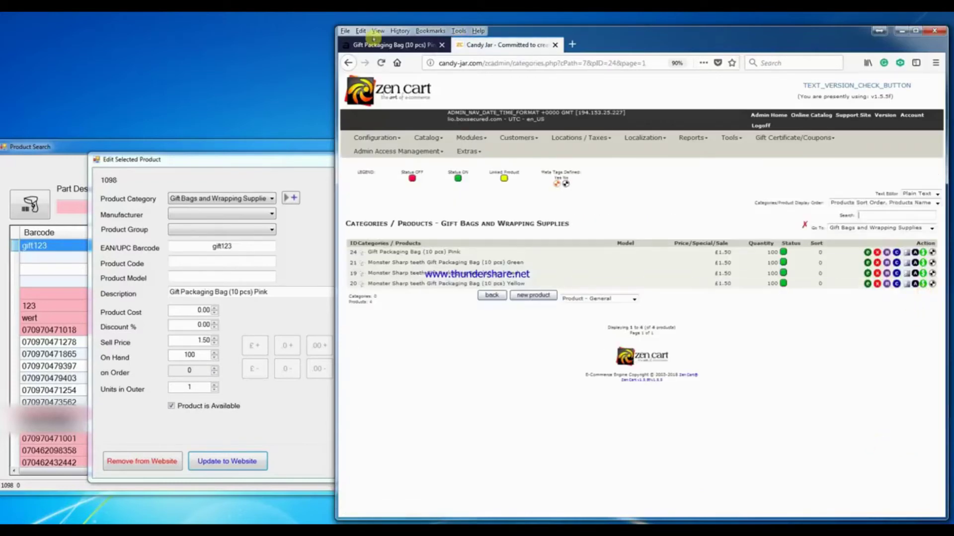
left_click(381, 46)
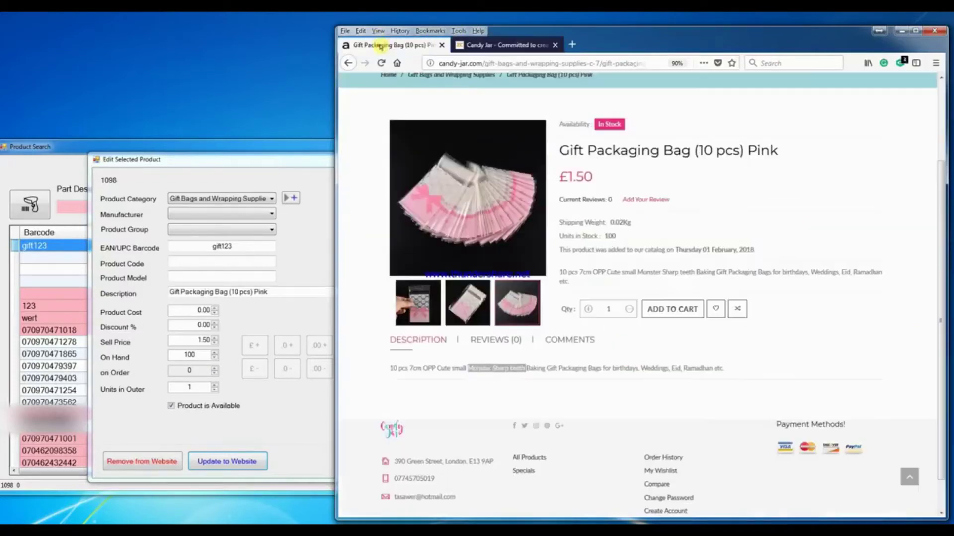
- Delete 'OPP Cute small Monster Sharp teeth Baking' from the long description and save it
left_click(224, 161)
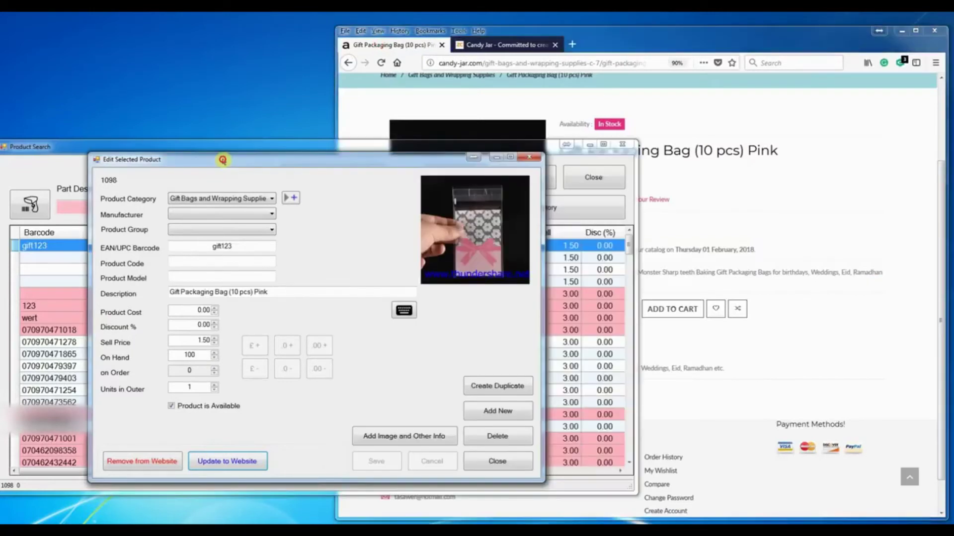
left_click(393, 433)
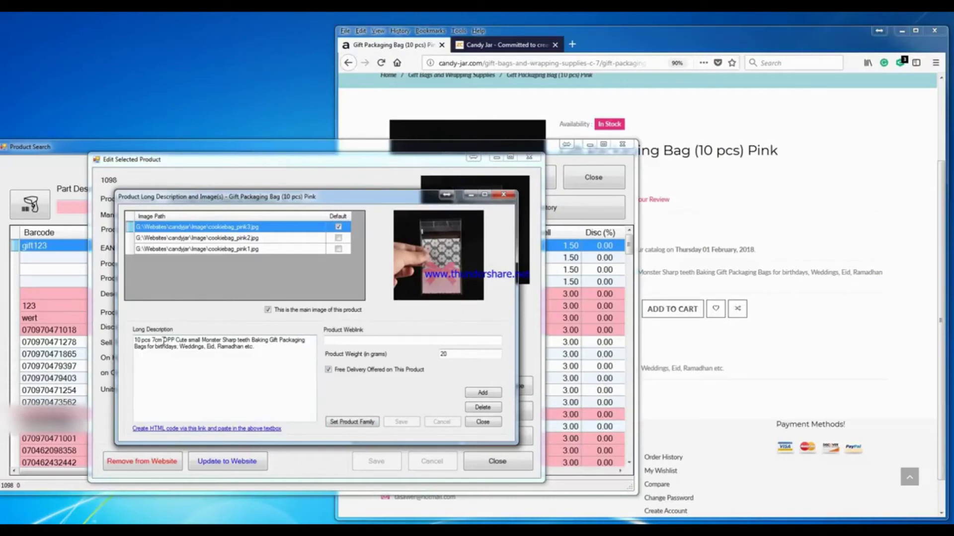
left_click_drag(163, 342, 265, 338)
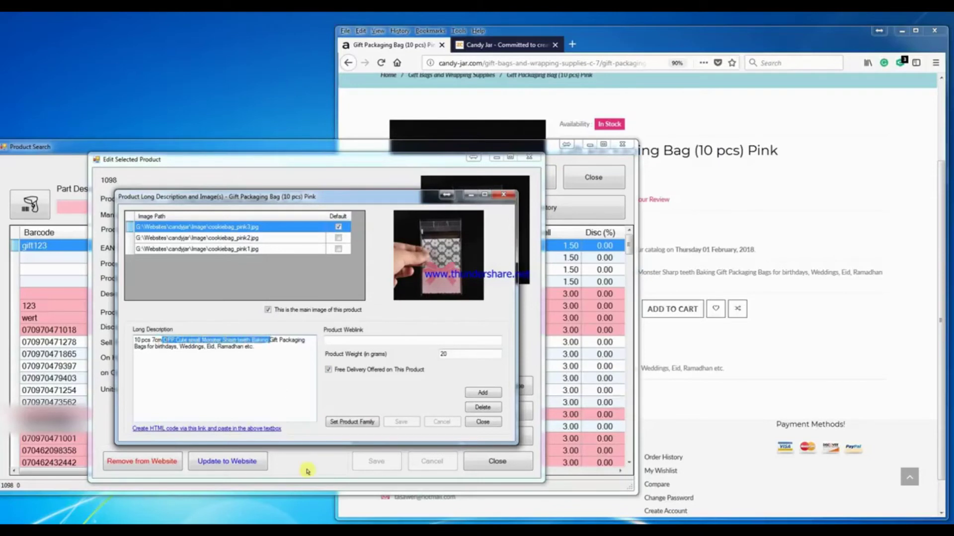
key("Delete")
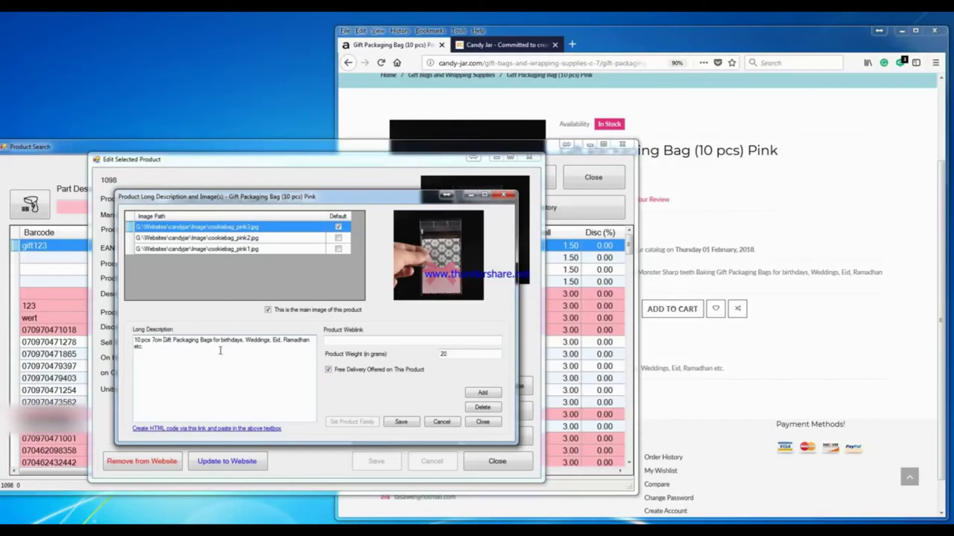
left_click(399, 421)
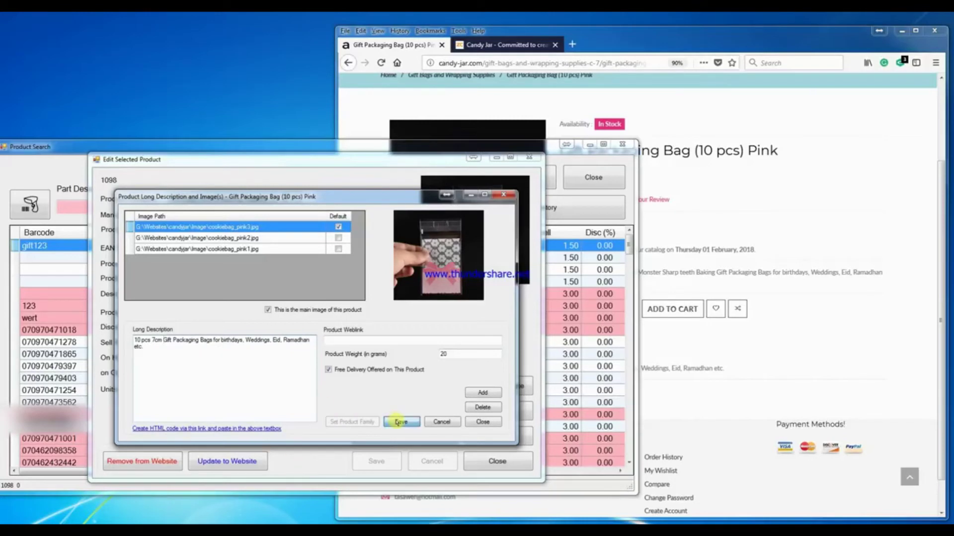
- Close the description window and push the updated product to the website
left_click(484, 422)
left_click(236, 463)
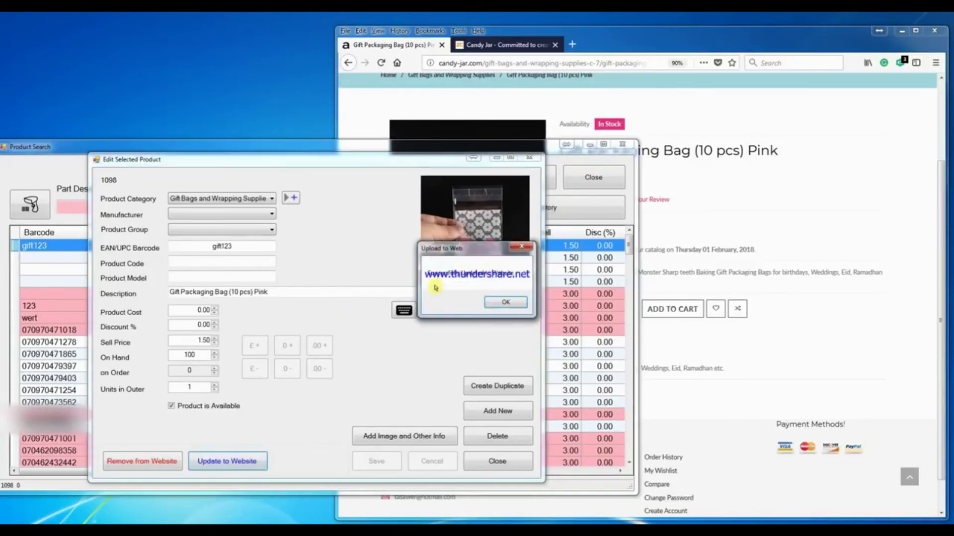
left_click_drag(469, 248, 319, 267)
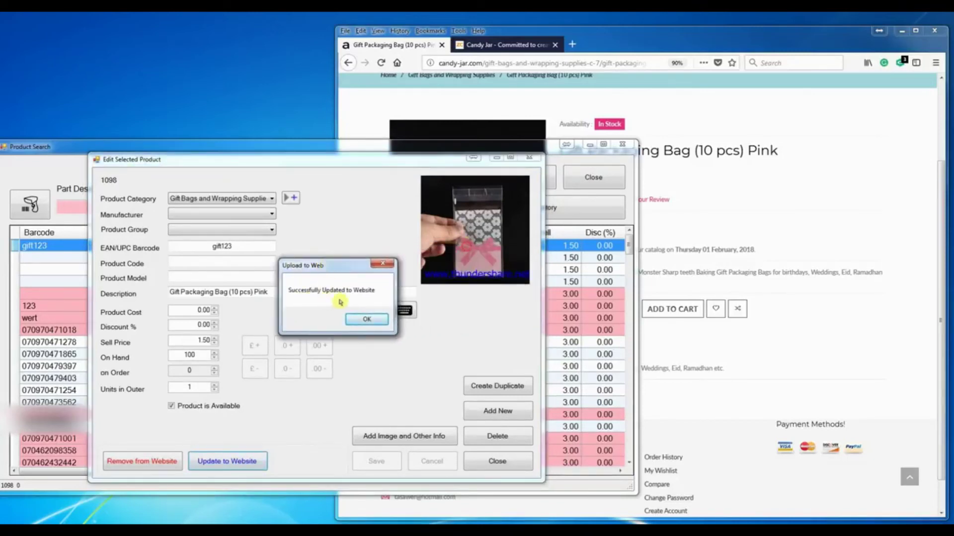
- Reload the storefront page and confirm the description reads '10 pcs 7cm Gift Packaging Bags for birthdays, Weddings, Eid, Ramadhan etc.'
left_click(372, 321)
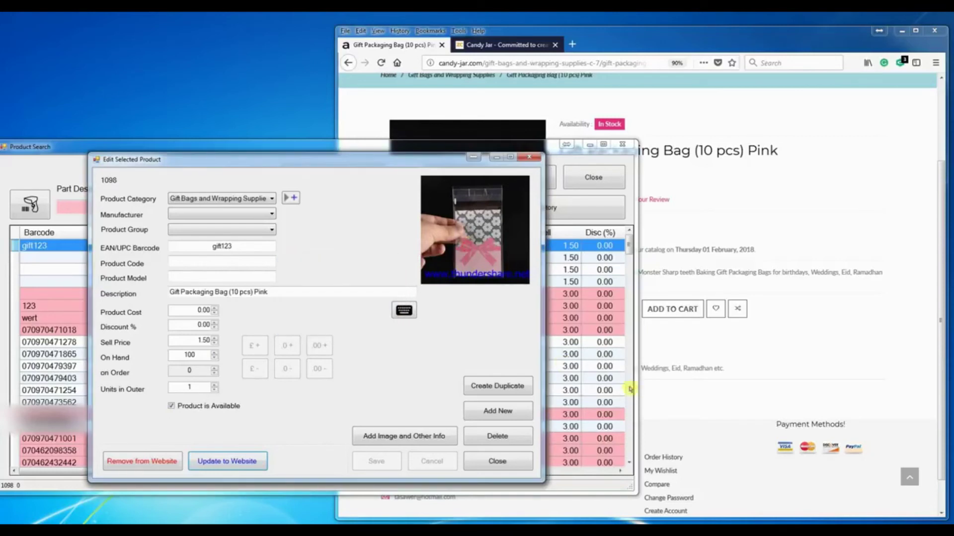
left_click(739, 351)
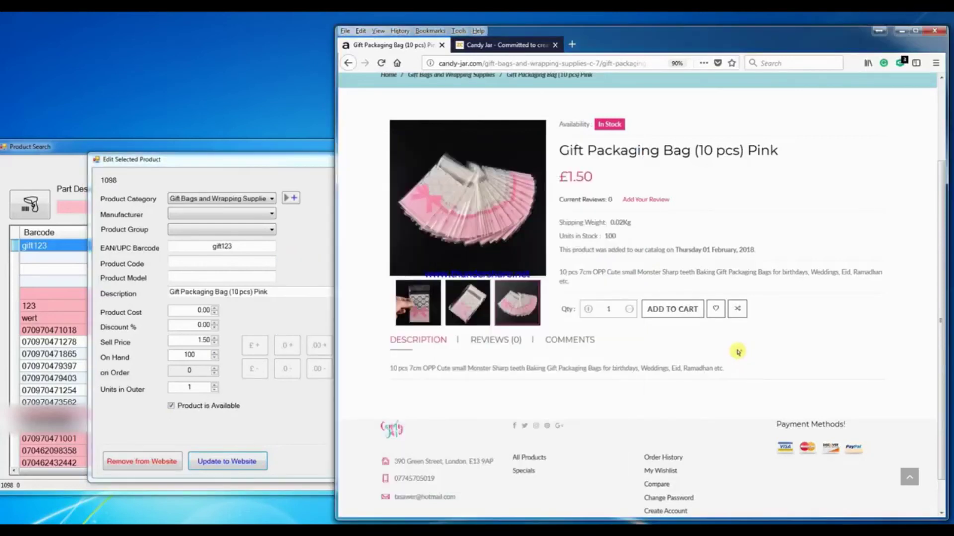
left_click(381, 63)
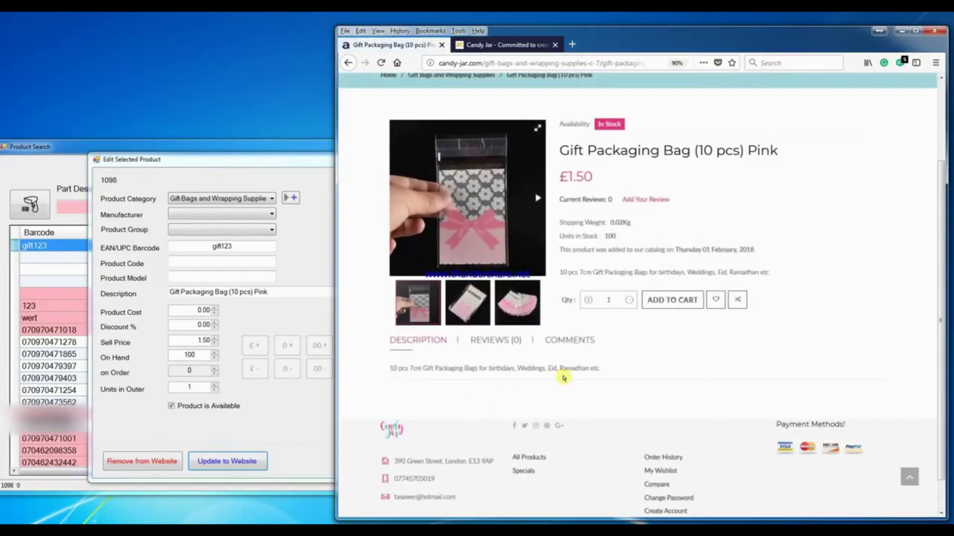
left_click_drag(601, 368, 389, 369)
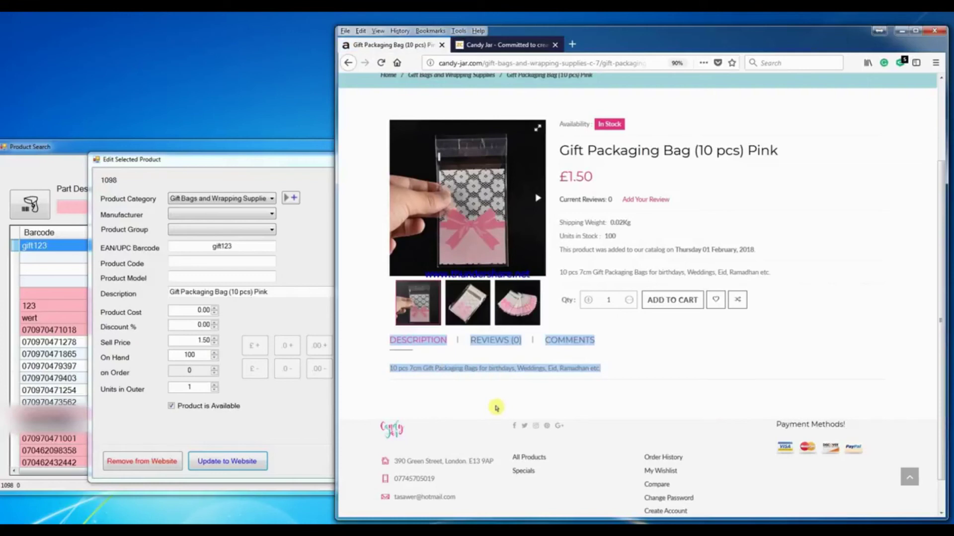